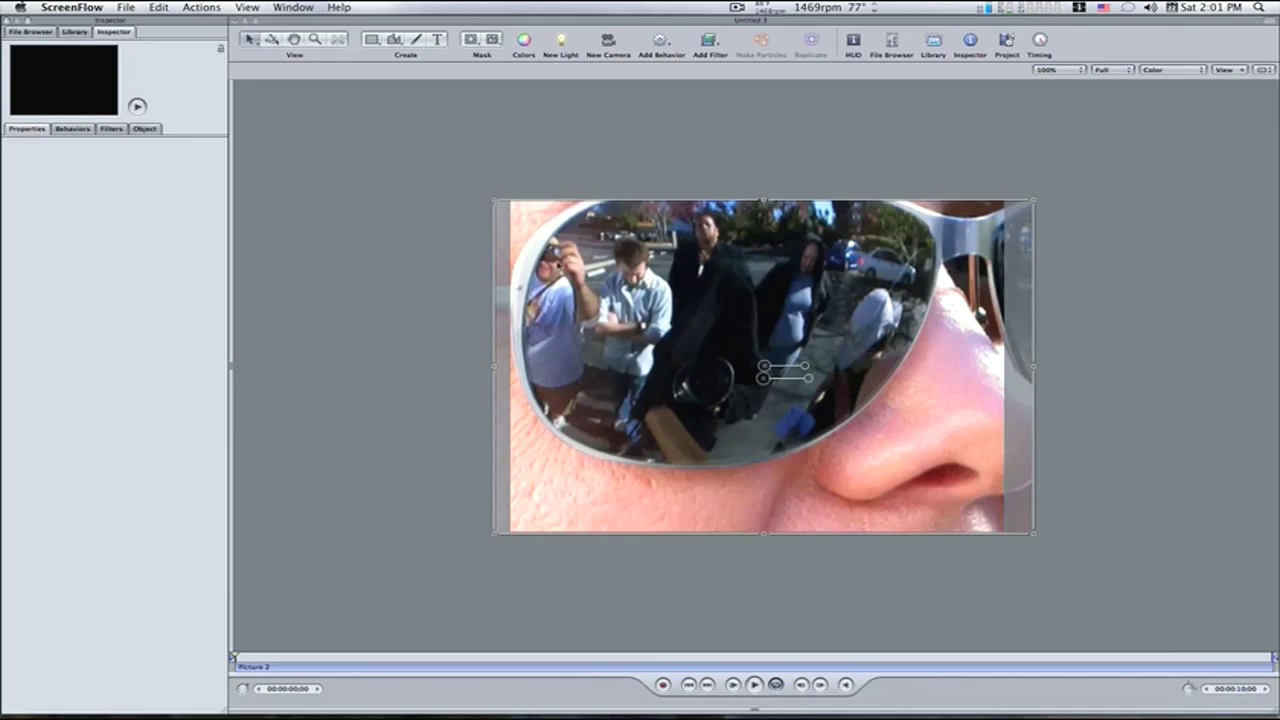
Create a new empty Motion project, minimize the sunglasses project, and widen the new window to full screen.
{"action": "left_click", "coordinate": [14, 22]}
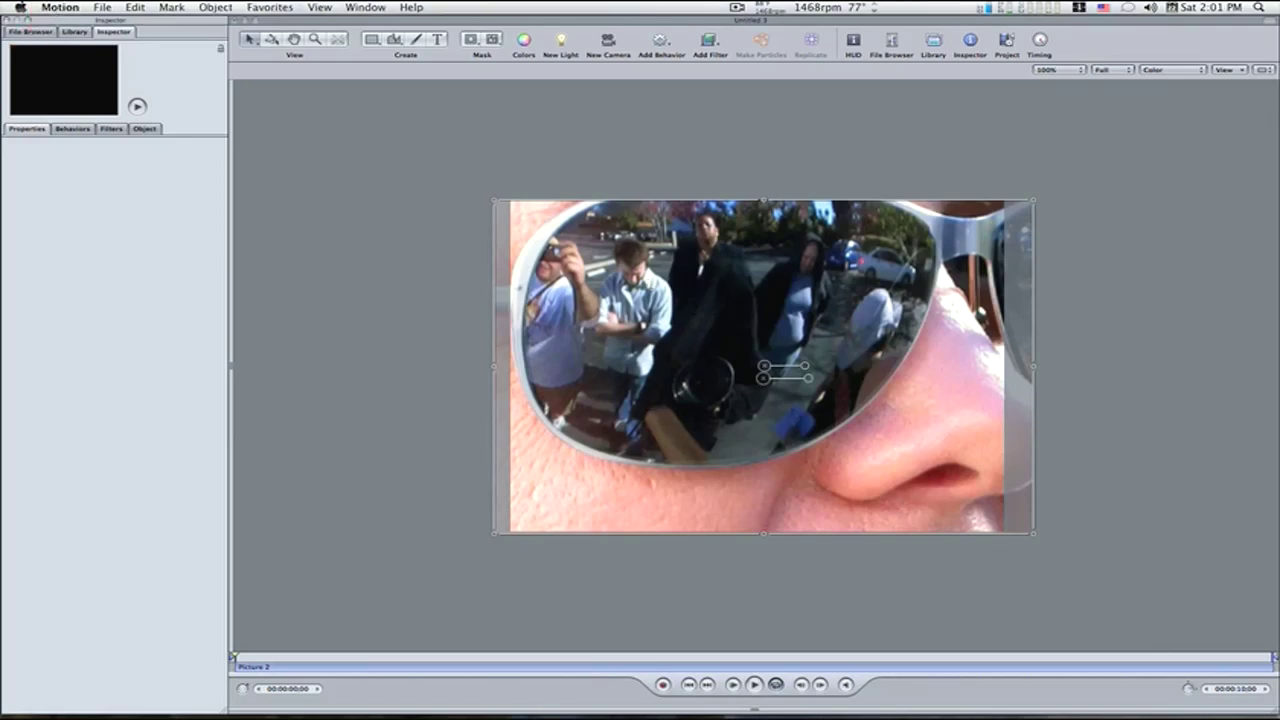
{"action": "key", "text": "super+n"}
{"action": "left_click_drag", "start_coordinate": [14, 22], "coordinate": [501, 7]}
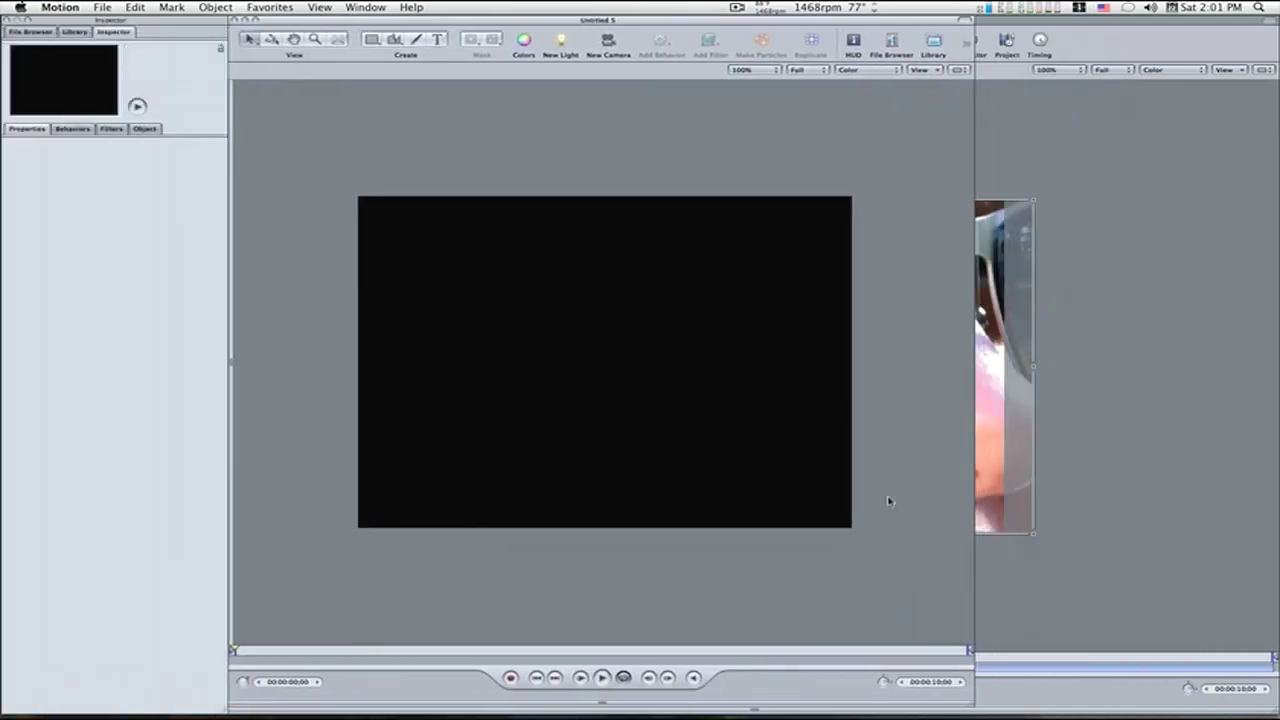
{"action": "left_click", "coordinate": [976, 705]}
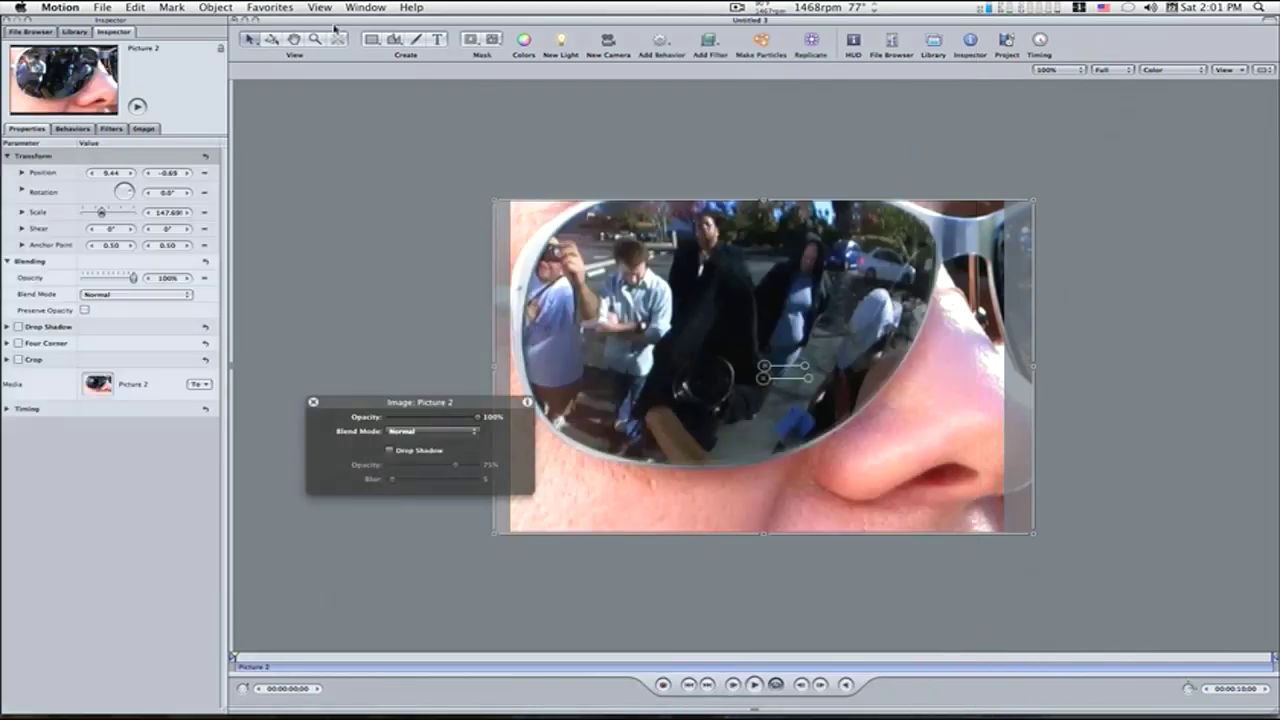
{"action": "left_click", "coordinate": [245, 19]}
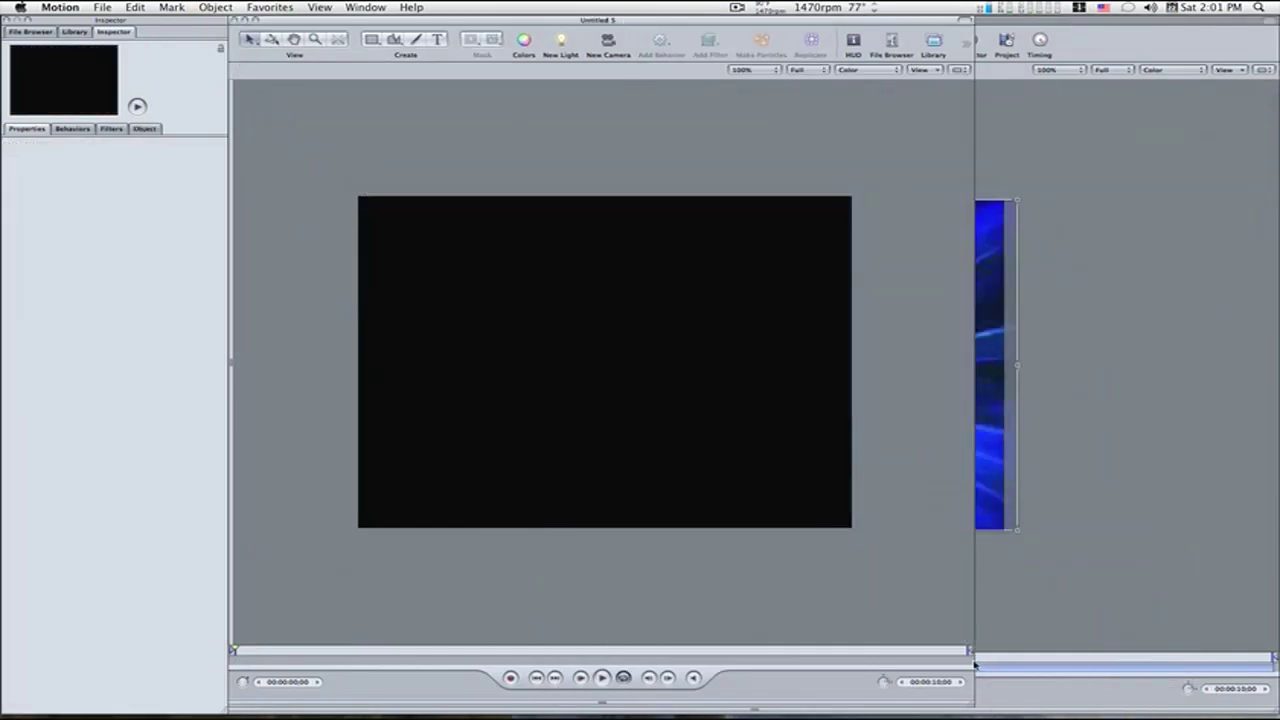
{"action": "left_click_drag", "start_coordinate": [971, 674], "coordinate": [1276, 676]}
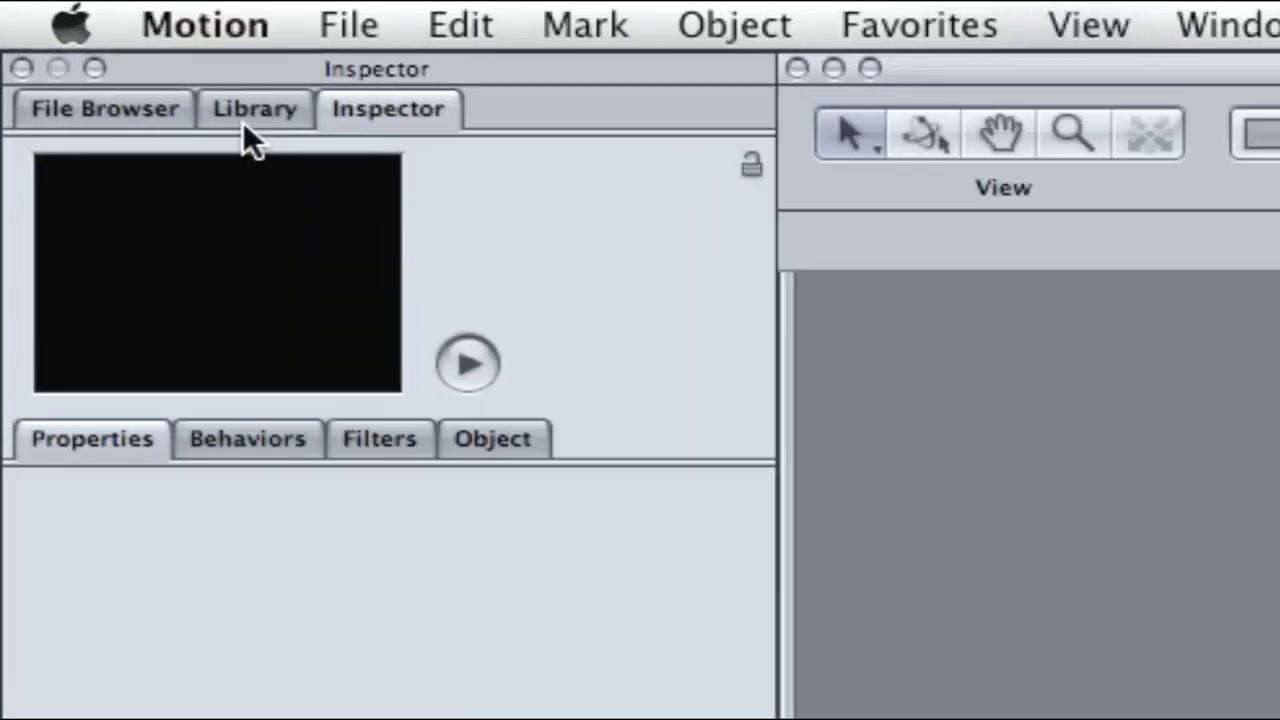
Filter the Library's Content category by 'flow' and select the Flower 01 shape.
{"action": "left_click", "coordinate": [245, 114]}
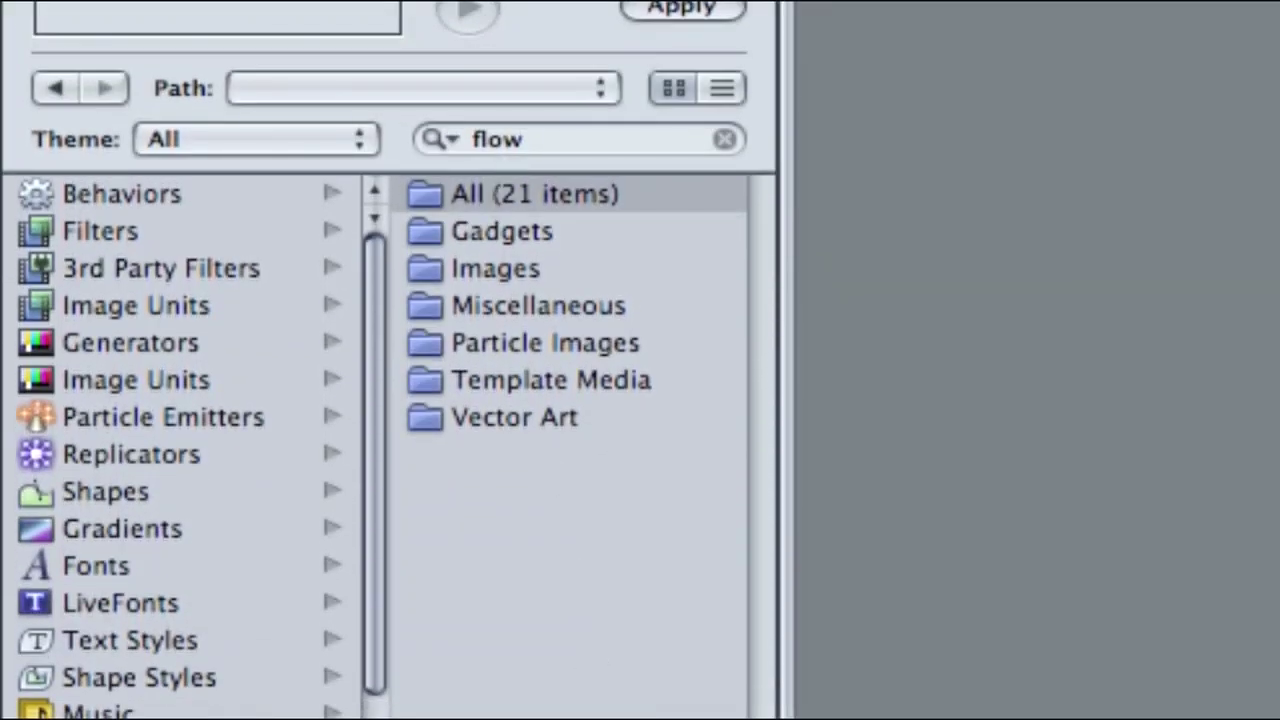
{"action": "left_click", "coordinate": [127, 676]}
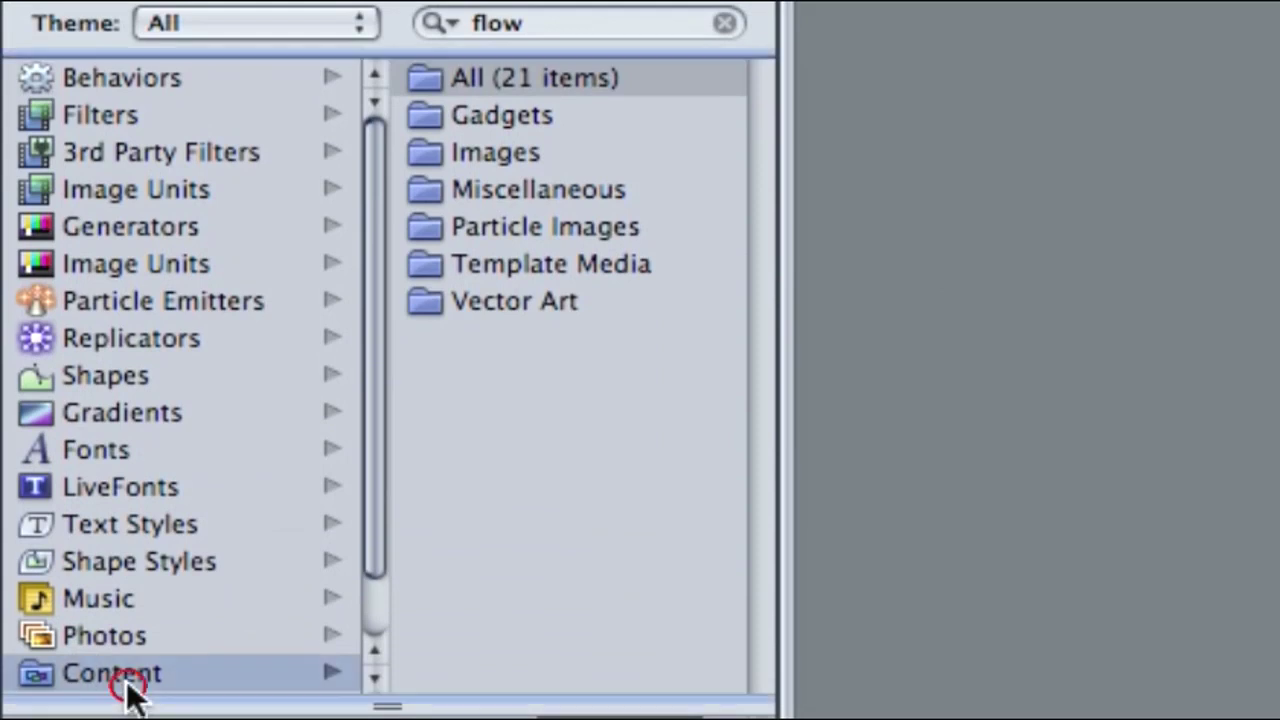
{"action": "left_click", "coordinate": [530, 34]}
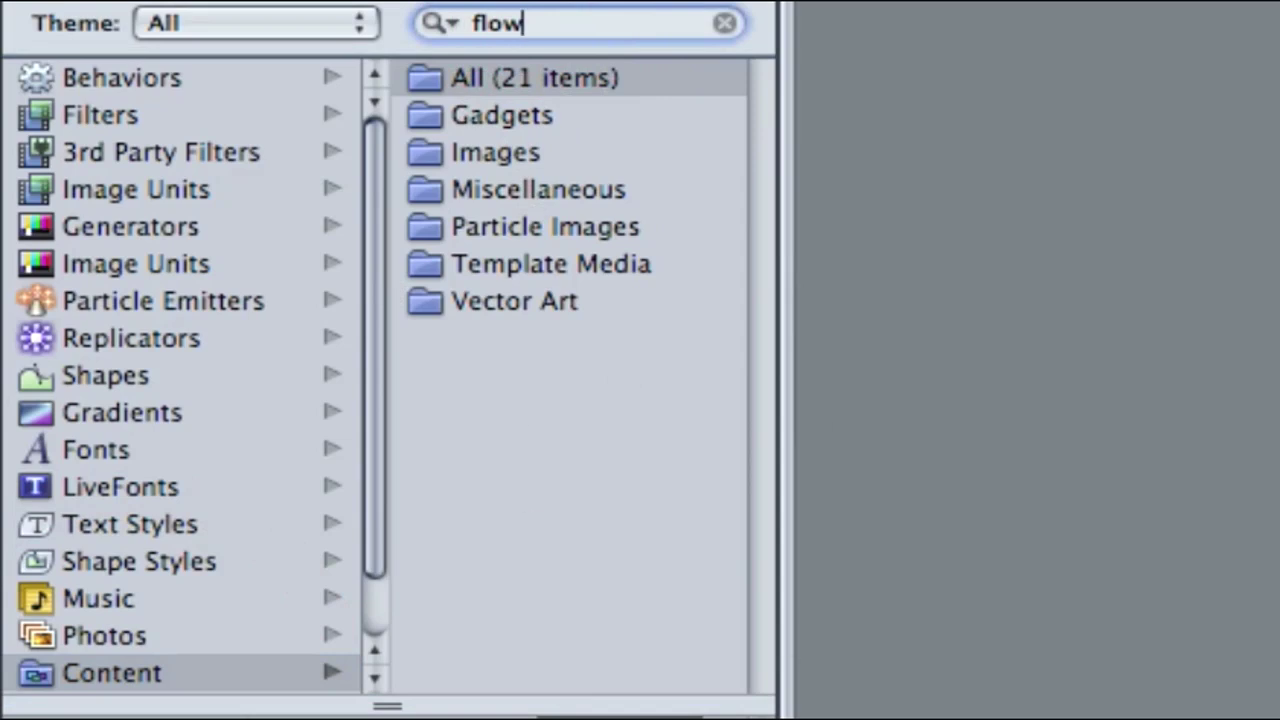
{"action": "left_click", "coordinate": [620, 400]}
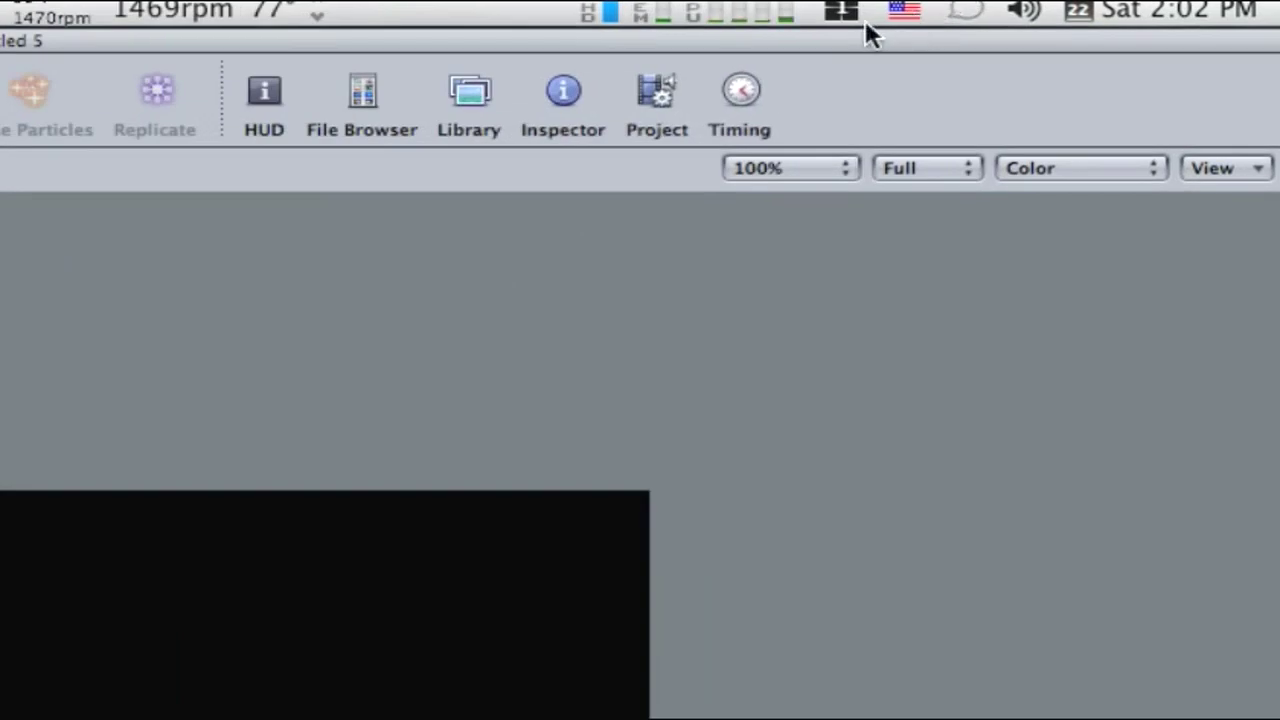
Add Flower 01 to the canvas at about 88% size, reposition it, and preview playback.
{"action": "left_click", "coordinate": [962, 47]}
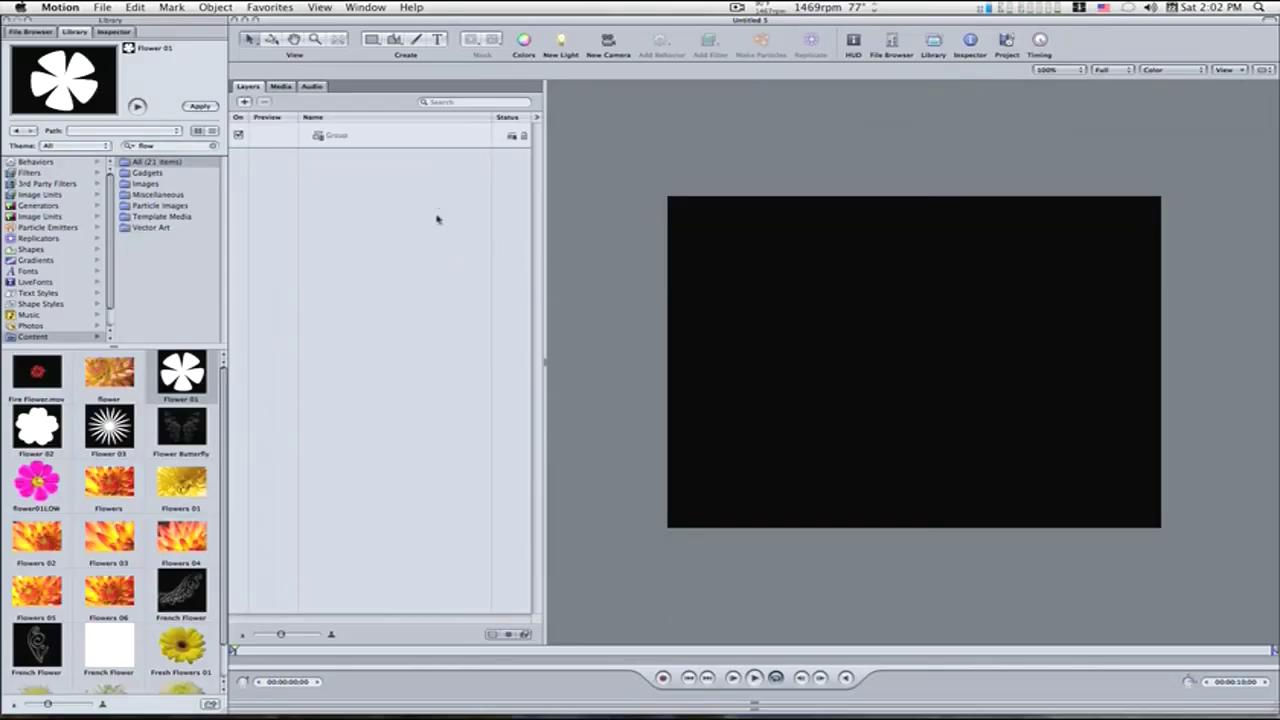
{"action": "left_click_drag", "start_coordinate": [167, 382], "coordinate": [914, 380]}
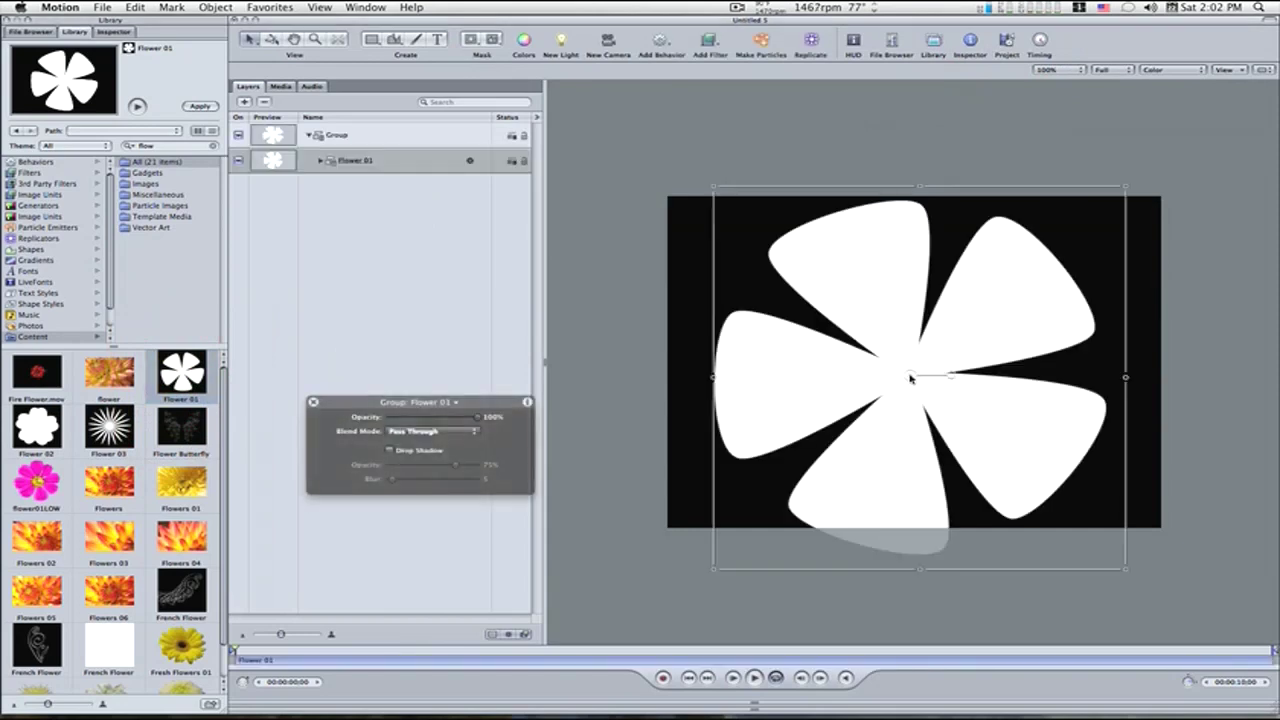
{"action": "left_click_drag", "start_coordinate": [1126, 188], "coordinate": [1068, 245]}
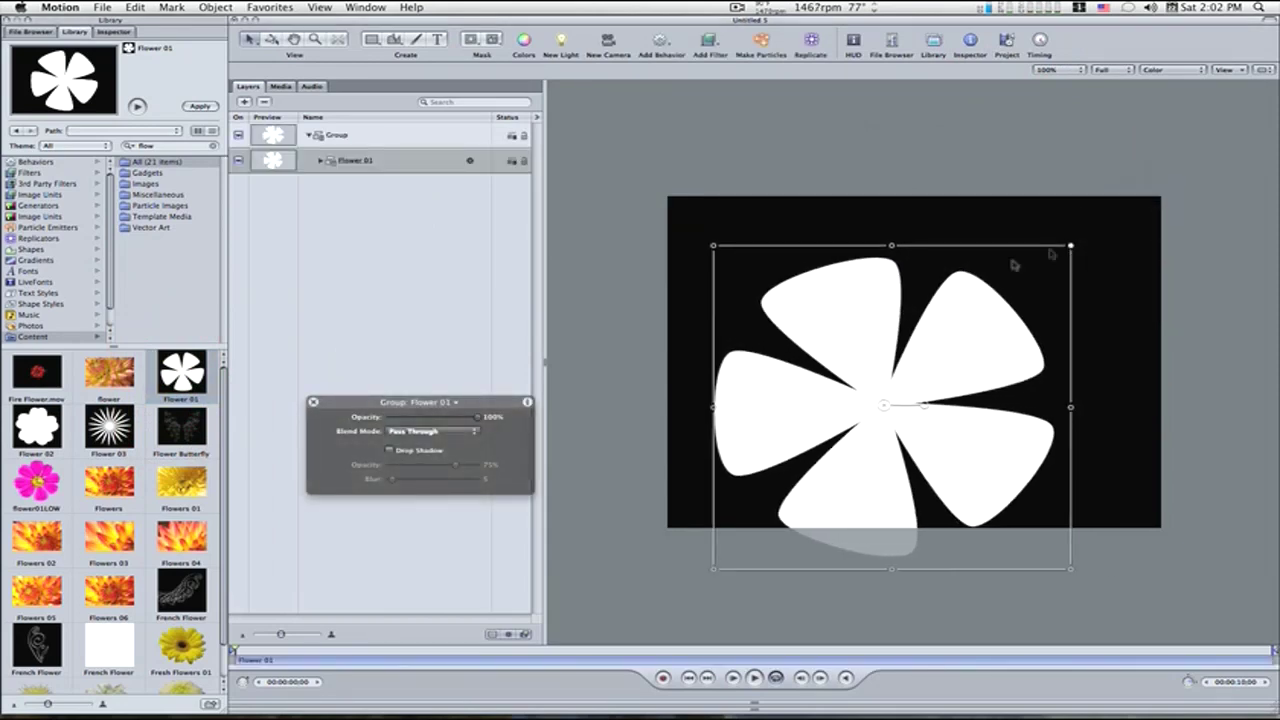
{"action": "left_click_drag", "start_coordinate": [889, 349], "coordinate": [922, 303]}
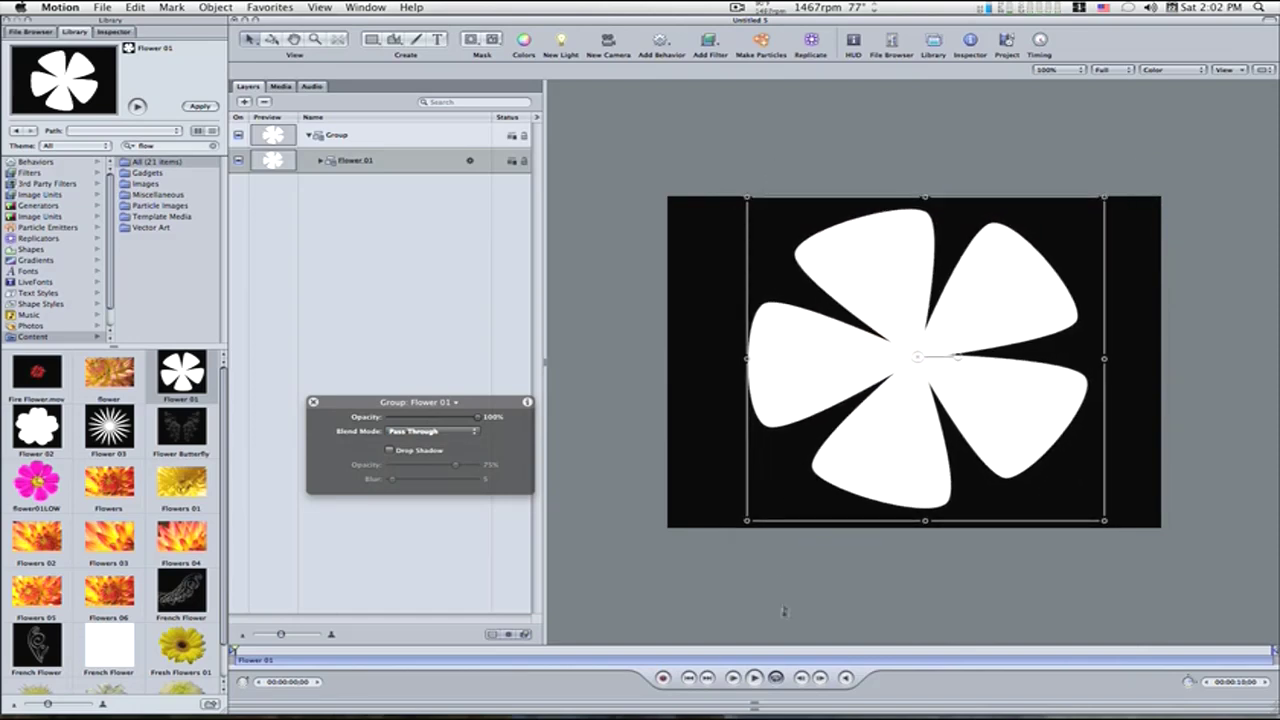
{"action": "left_click", "coordinate": [757, 678]}
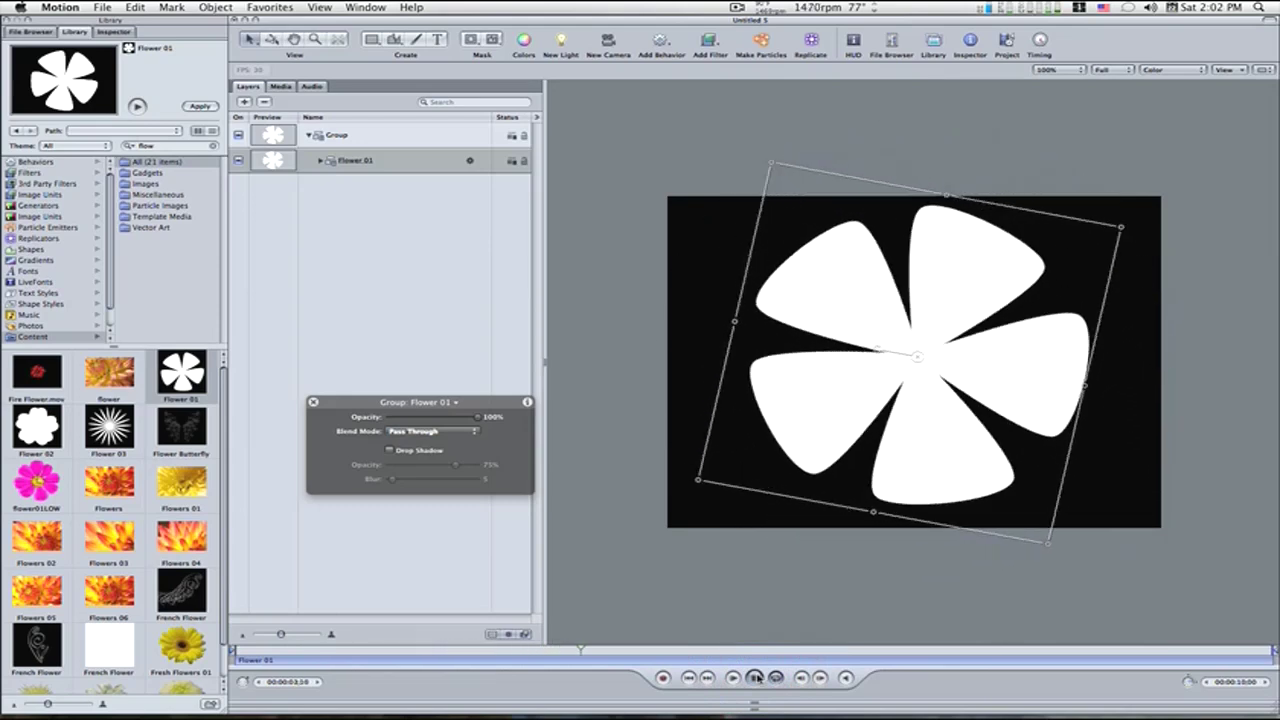
{"action": "left_click", "coordinate": [757, 678]}
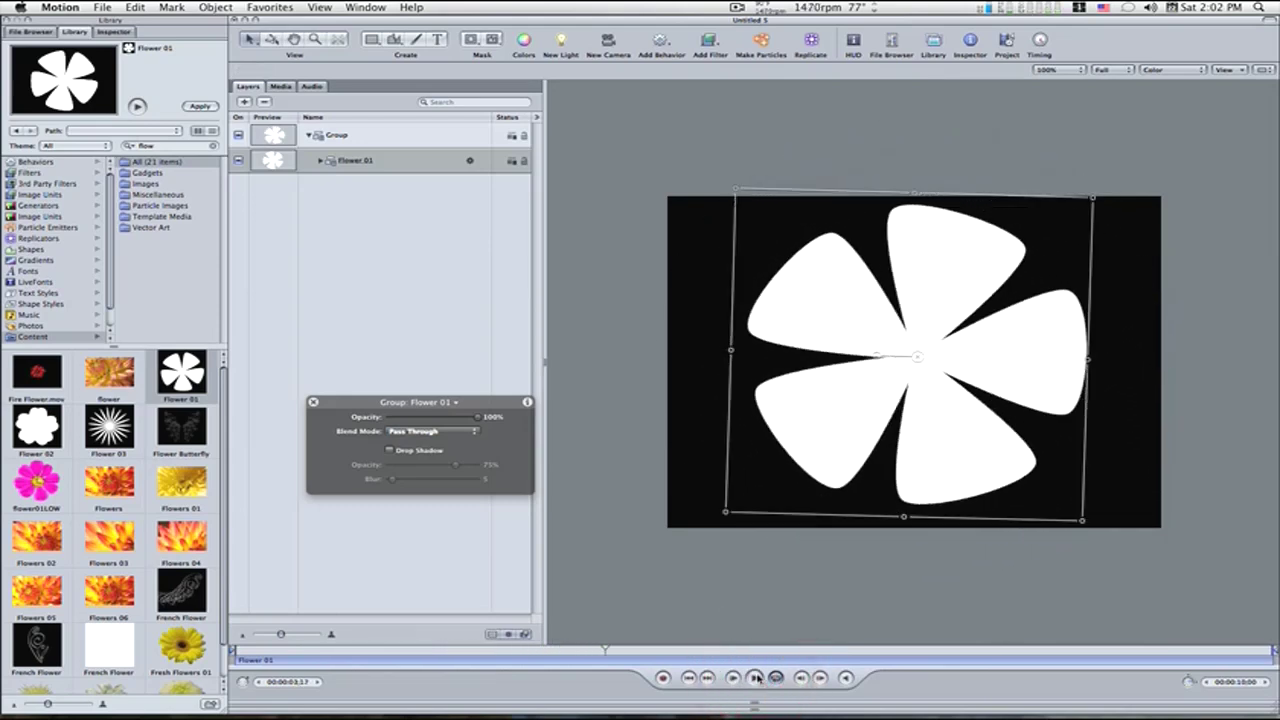
Collapse the flower's group and add a new empty Group 1.
{"action": "left_click", "coordinate": [340, 252]}
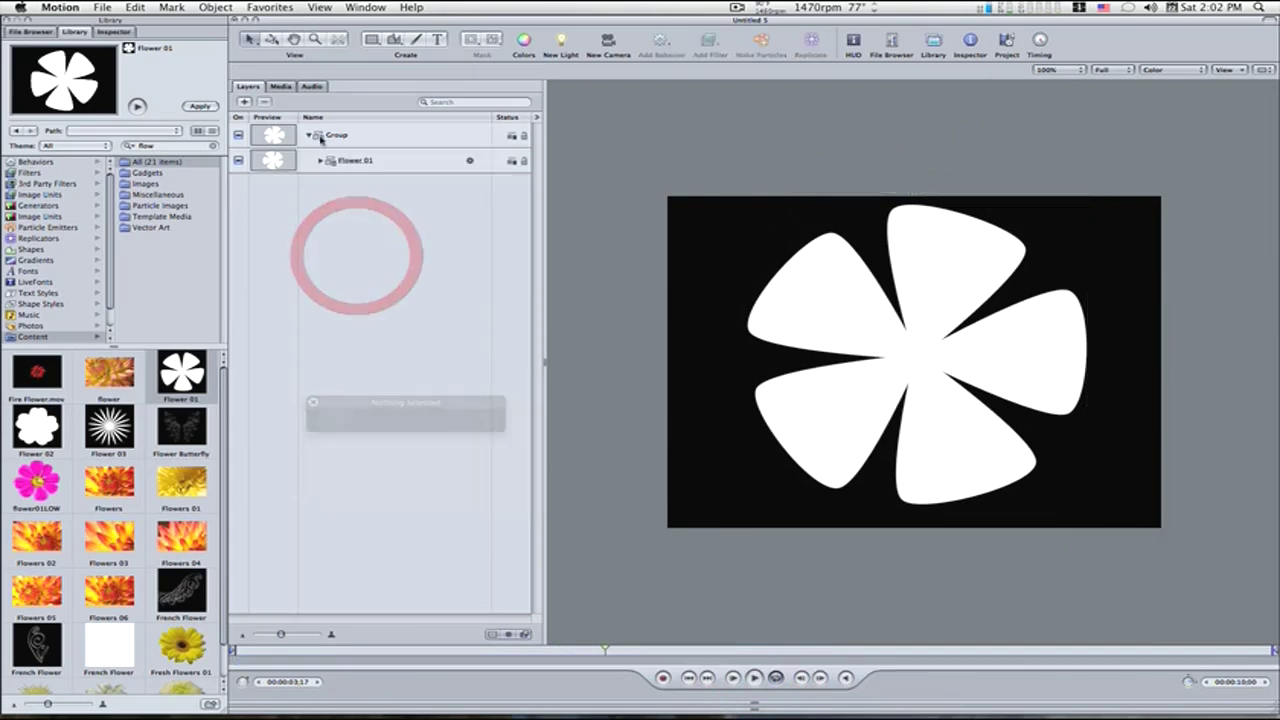
{"action": "left_click", "coordinate": [308, 135]}
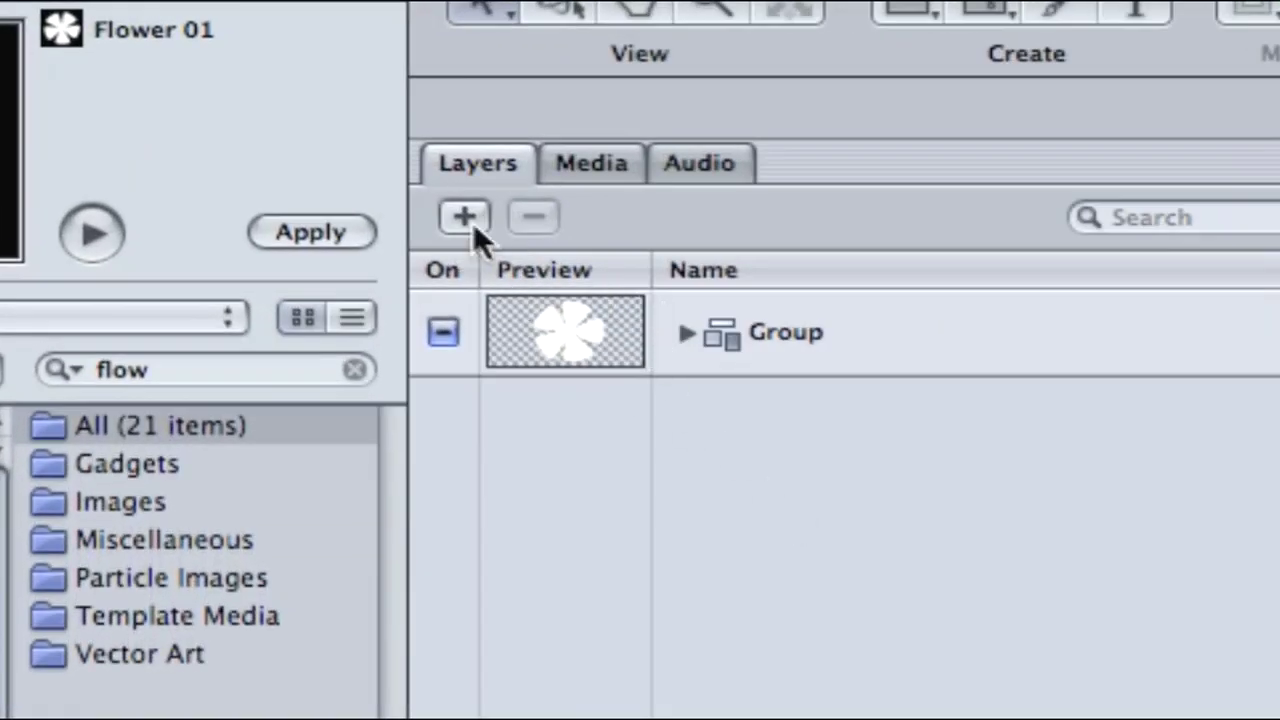
{"action": "left_click", "coordinate": [464, 217]}
{"action": "mouse_move", "coordinate": [789, 332]}
{"action": "left_mouse_down"}
{"action": "mouse_move", "coordinate": [560, 515]}
{"action": "mouse_move", "coordinate": [590, 632]}
{"action": "left_mouse_up"}
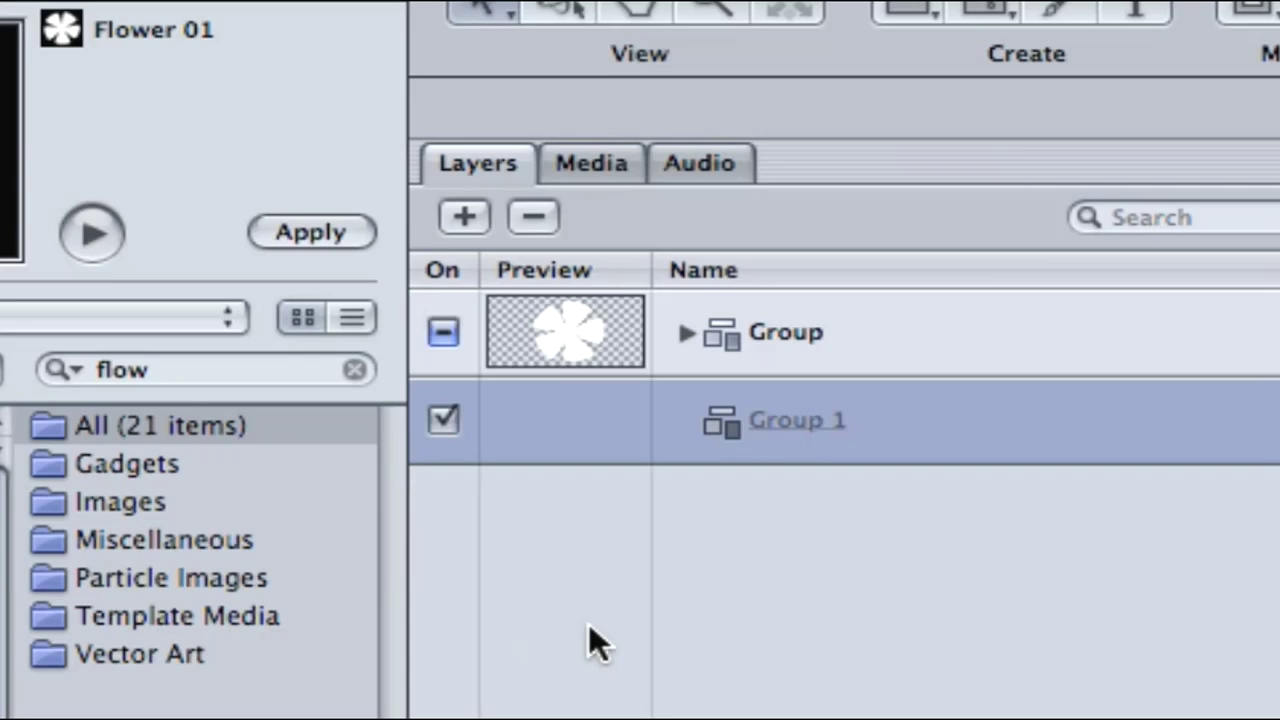
Rename the flower's group to 'Flower' and select Group 1.
{"action": "left_click", "coordinate": [780, 335]}
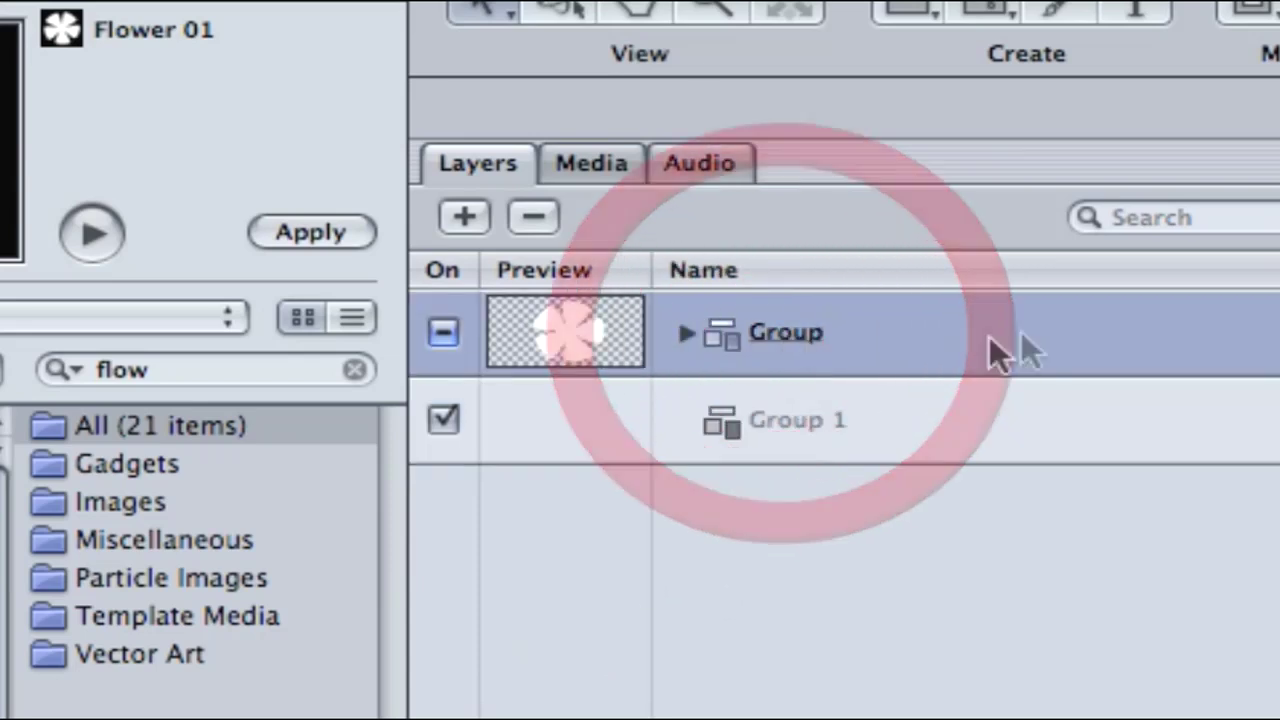
{"action": "left_click", "coordinate": [782, 335]}
{"action": "double_click", "coordinate": [829, 332]}
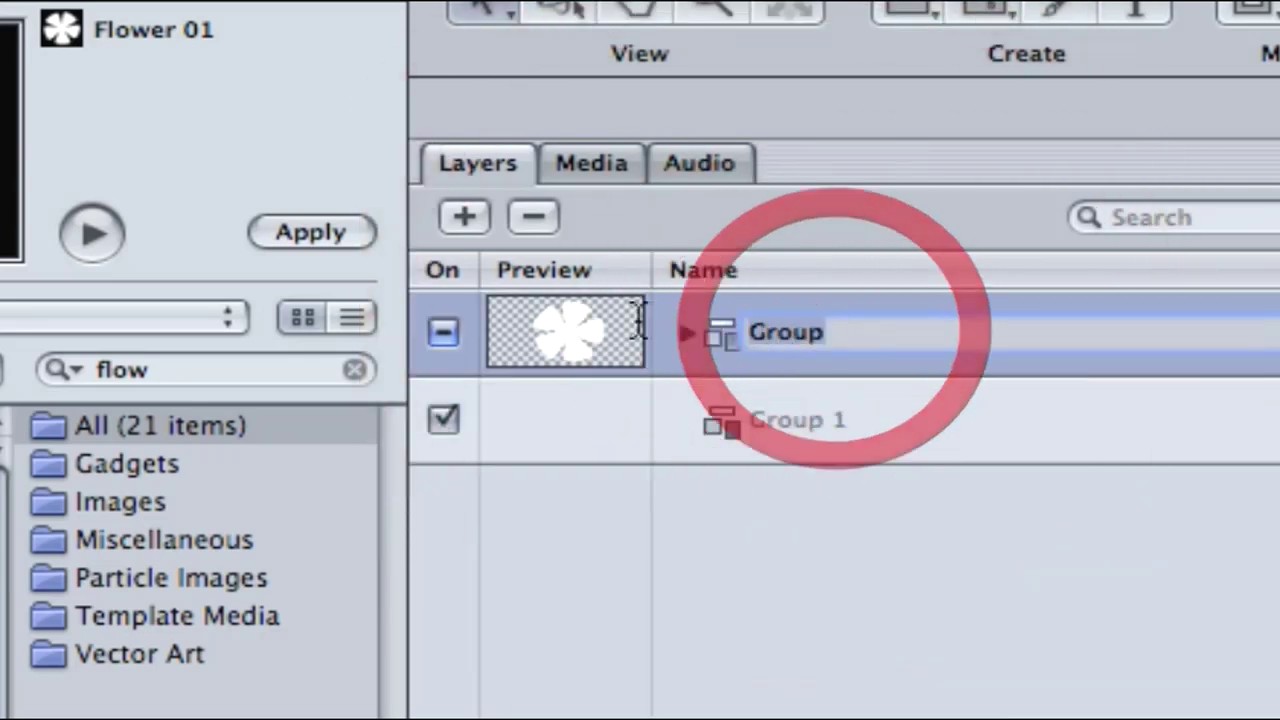
{"action": "type", "text": "Flower"}
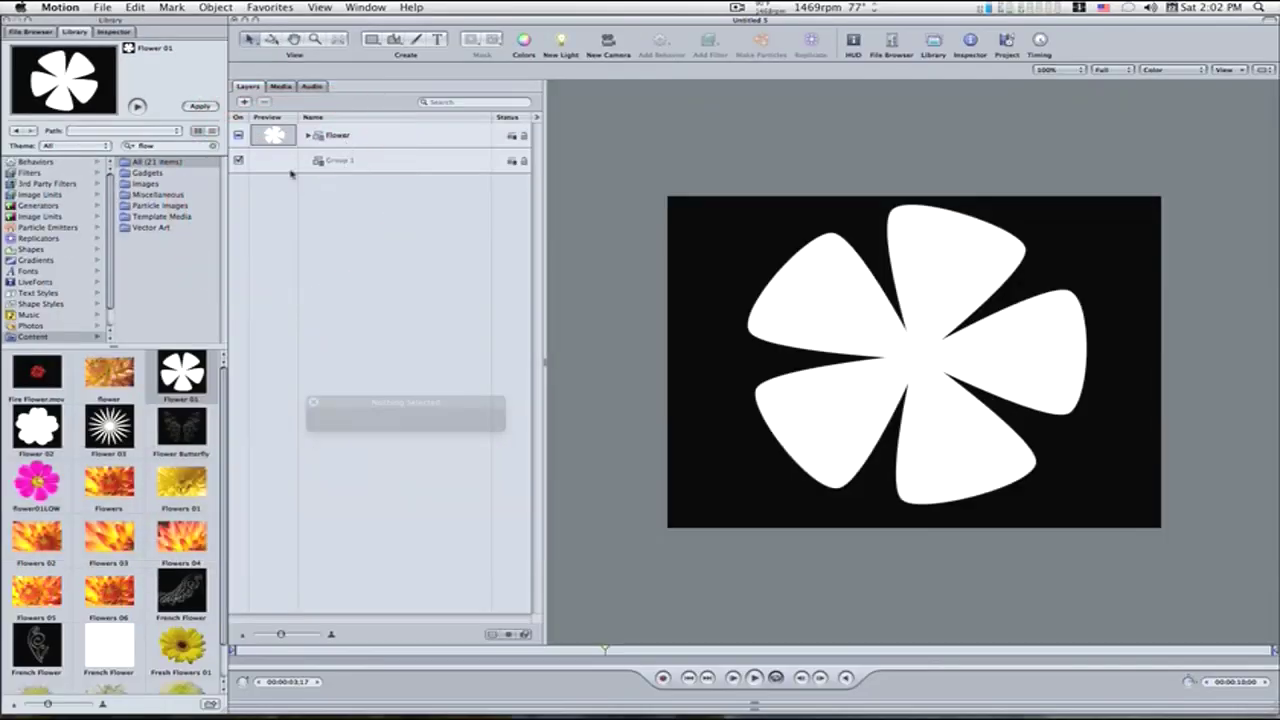
{"action": "left_click", "coordinate": [303, 164]}
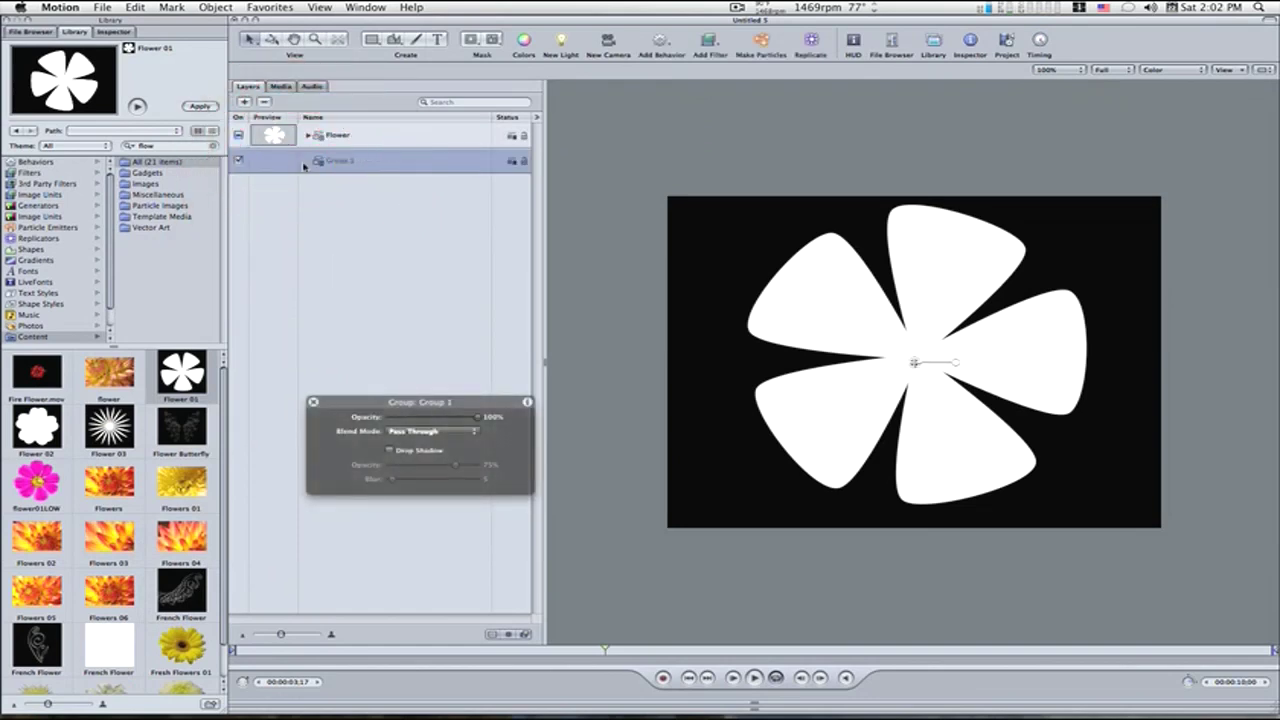
Import apple_windows_by_mo6.jpg from the File Browser into Group 1 and hide the Flower group.
{"action": "left_click", "coordinate": [30, 31]}
{"action": "key", "text": "F9"}
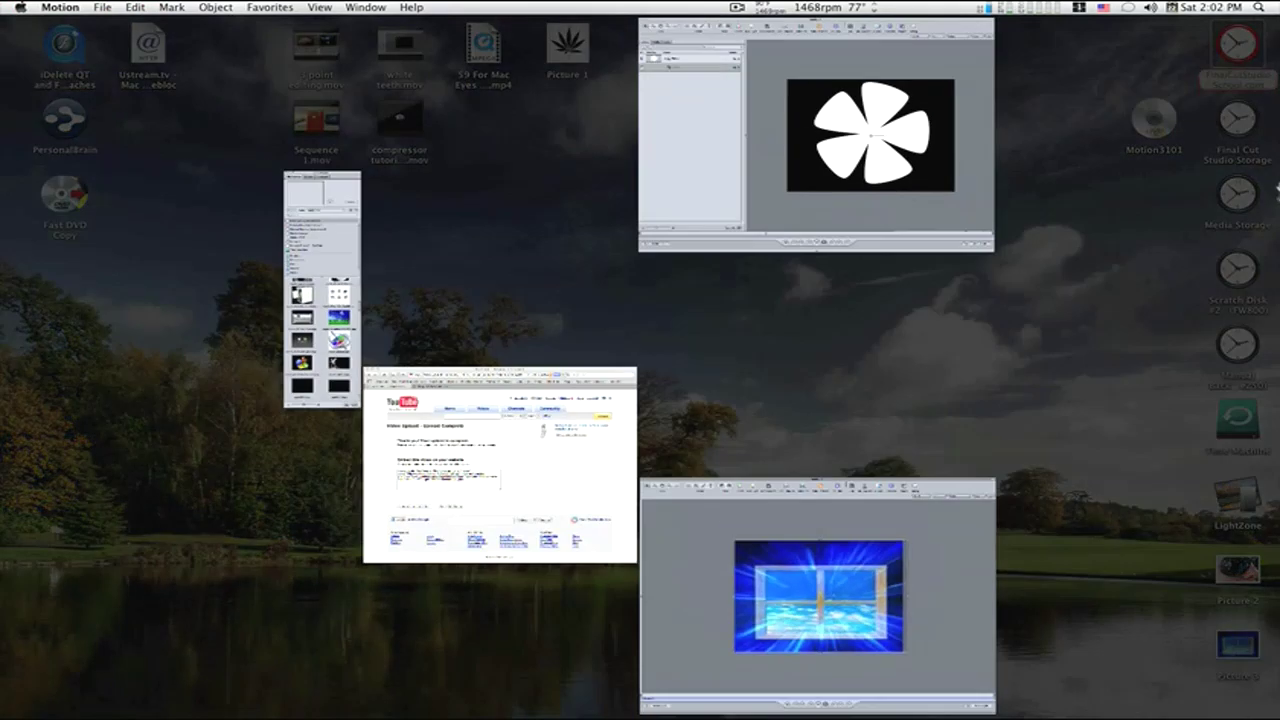
{"action": "left_click", "coordinate": [650, 195]}
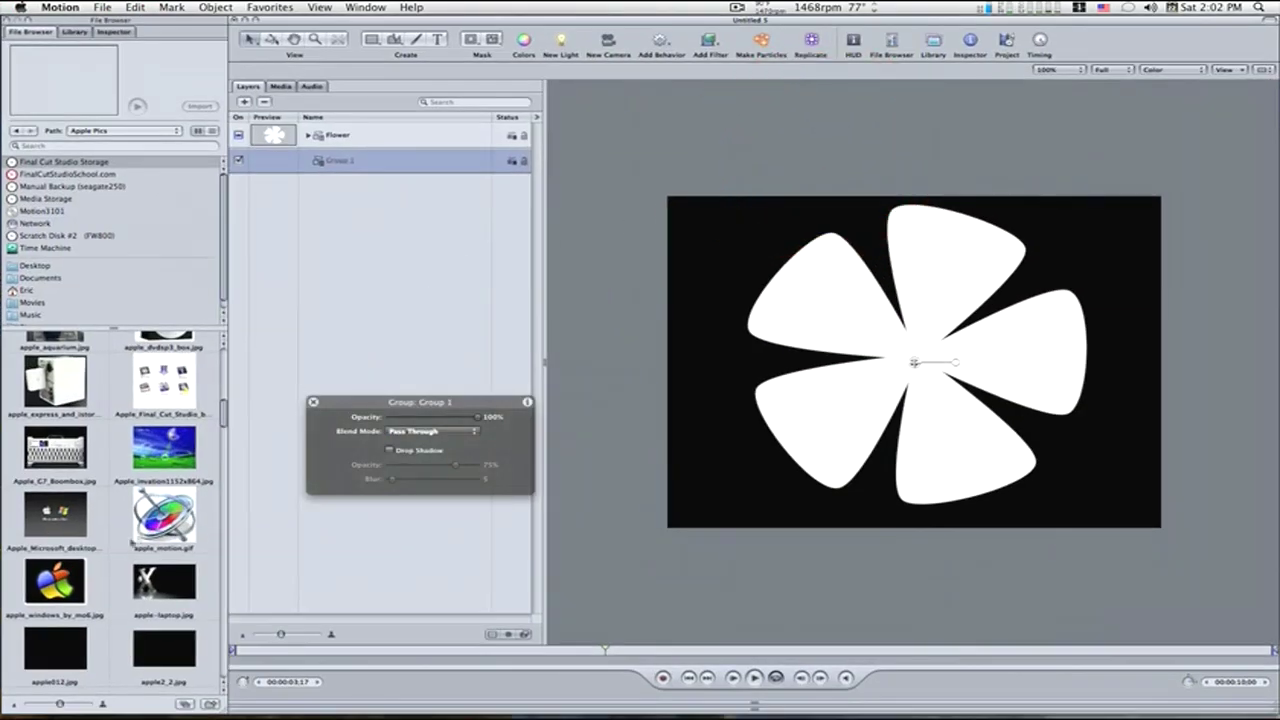
{"action": "left_click_drag", "start_coordinate": [55, 580], "coordinate": [355, 163]}
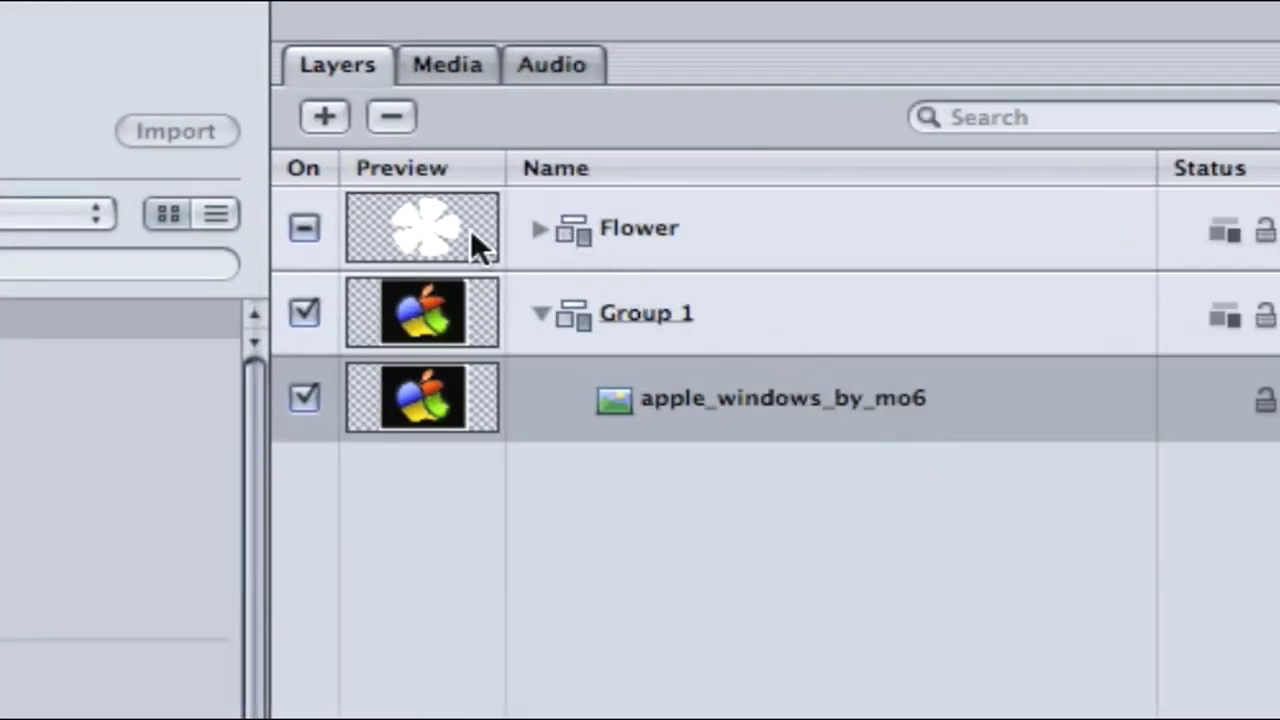
{"action": "left_click", "coordinate": [305, 227]}
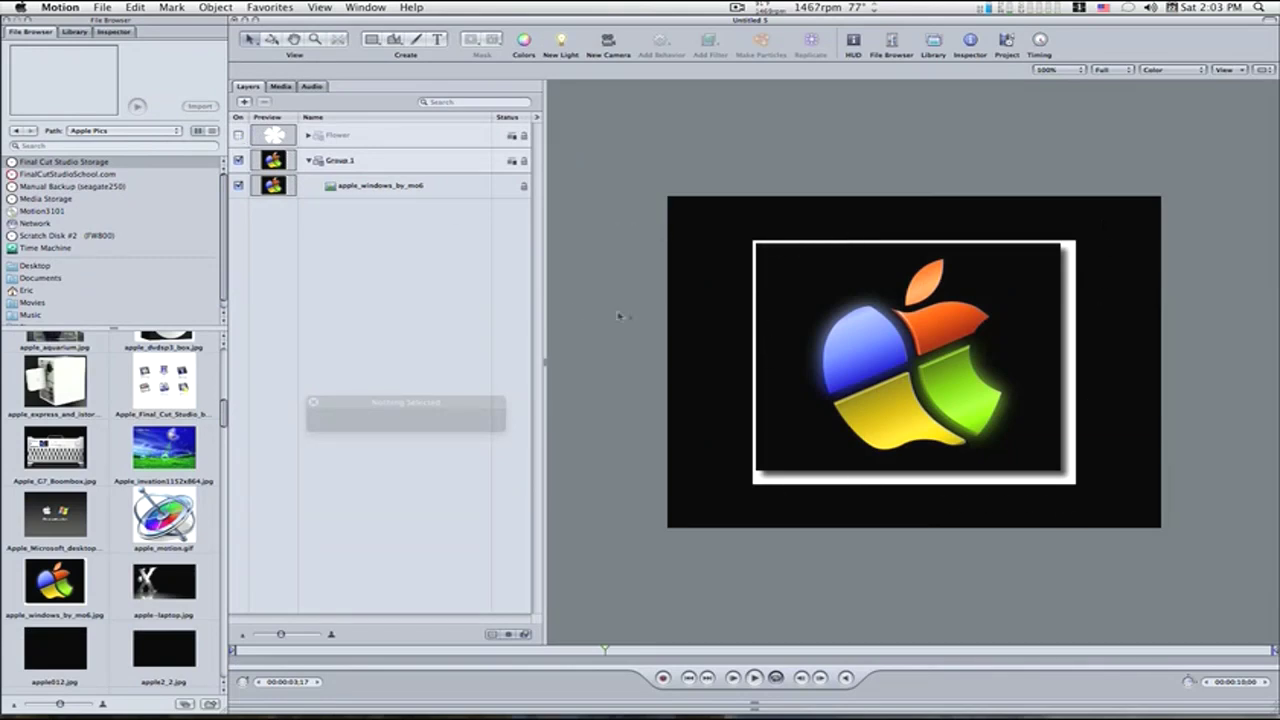
Crop the logo image to Left 7, Right 22, Bottom 22, Top 10 and scale it to about 69%.
{"action": "left_click", "coordinate": [366, 193]}
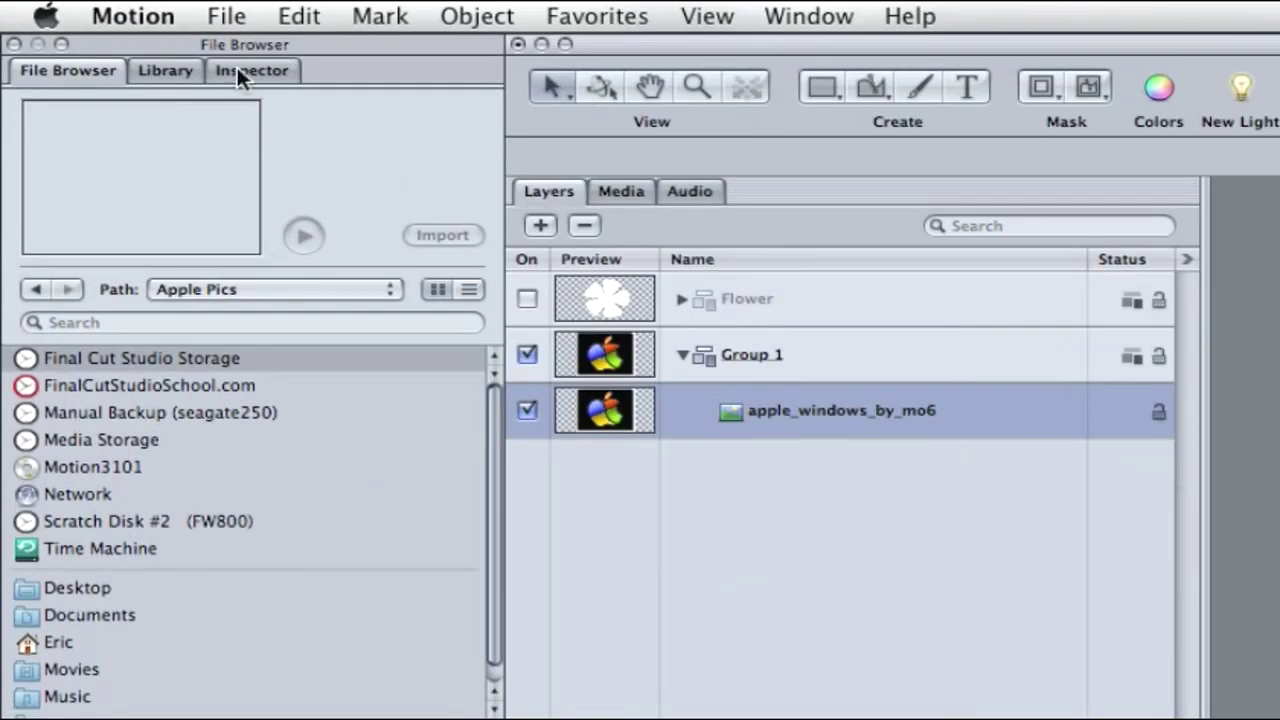
{"action": "left_click", "coordinate": [237, 67]}
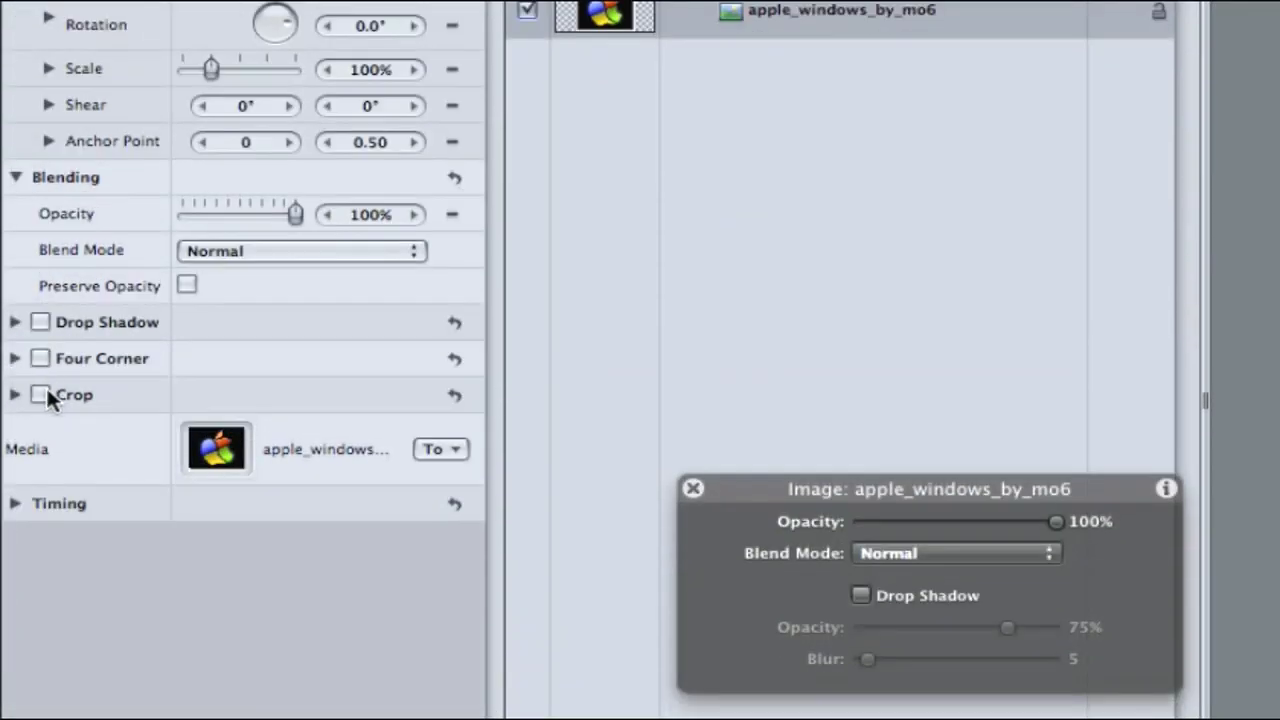
{"action": "left_click", "coordinate": [40, 395]}
{"action": "left_click", "coordinate": [14, 396]}
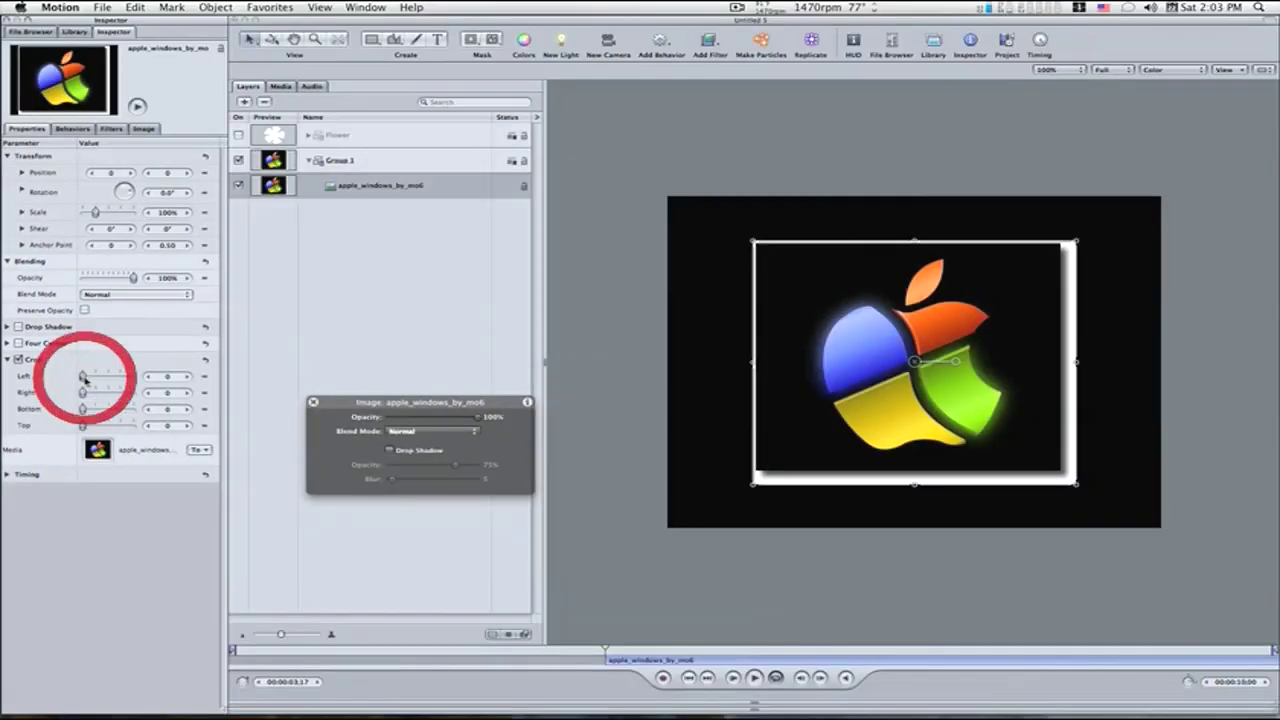
{"action": "left_click_drag", "start_coordinate": [155, 416], "coordinate": [163, 426]}
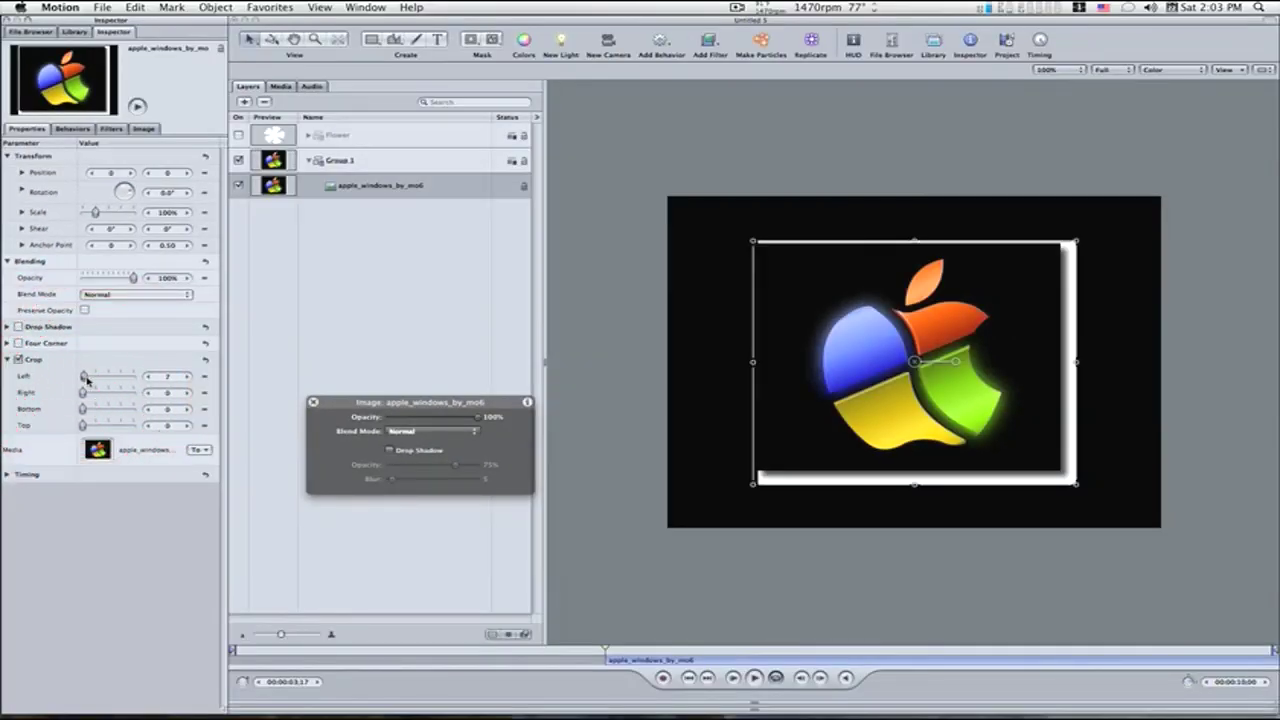
{"action": "left_click_drag", "start_coordinate": [87, 380], "coordinate": [86, 426]}
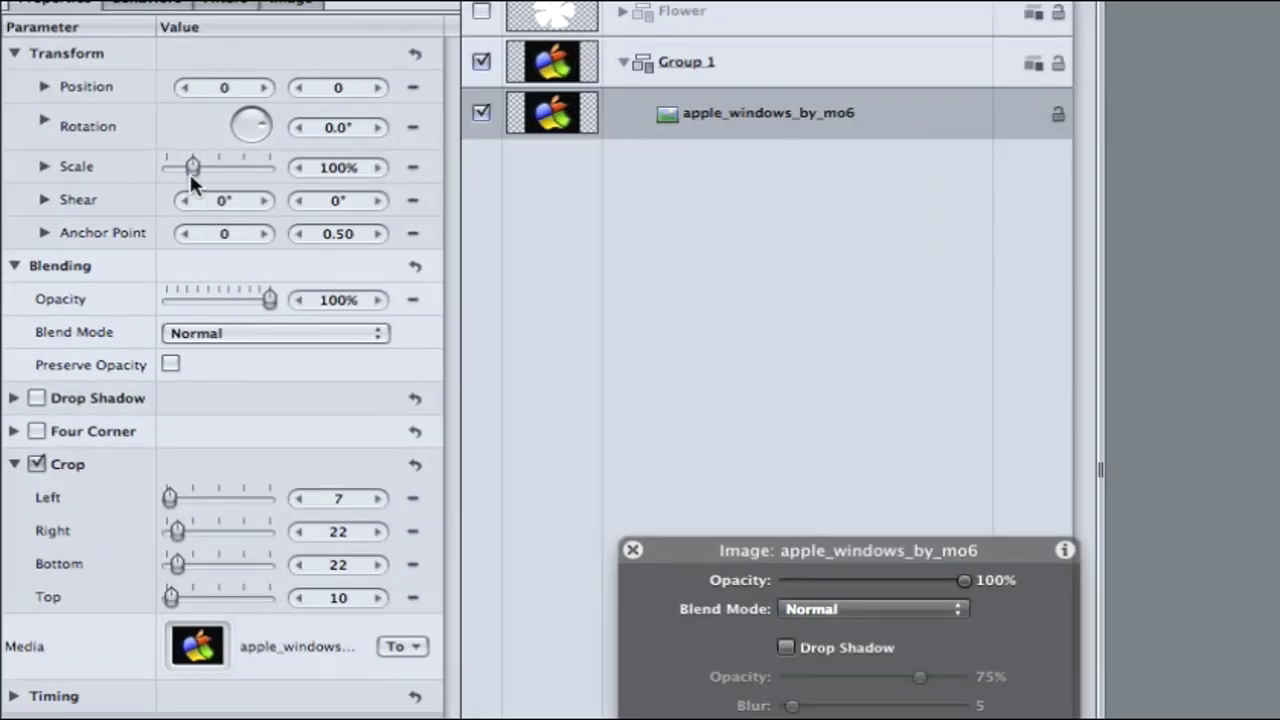
{"action": "left_click_drag", "start_coordinate": [190, 171], "coordinate": [166, 169]}
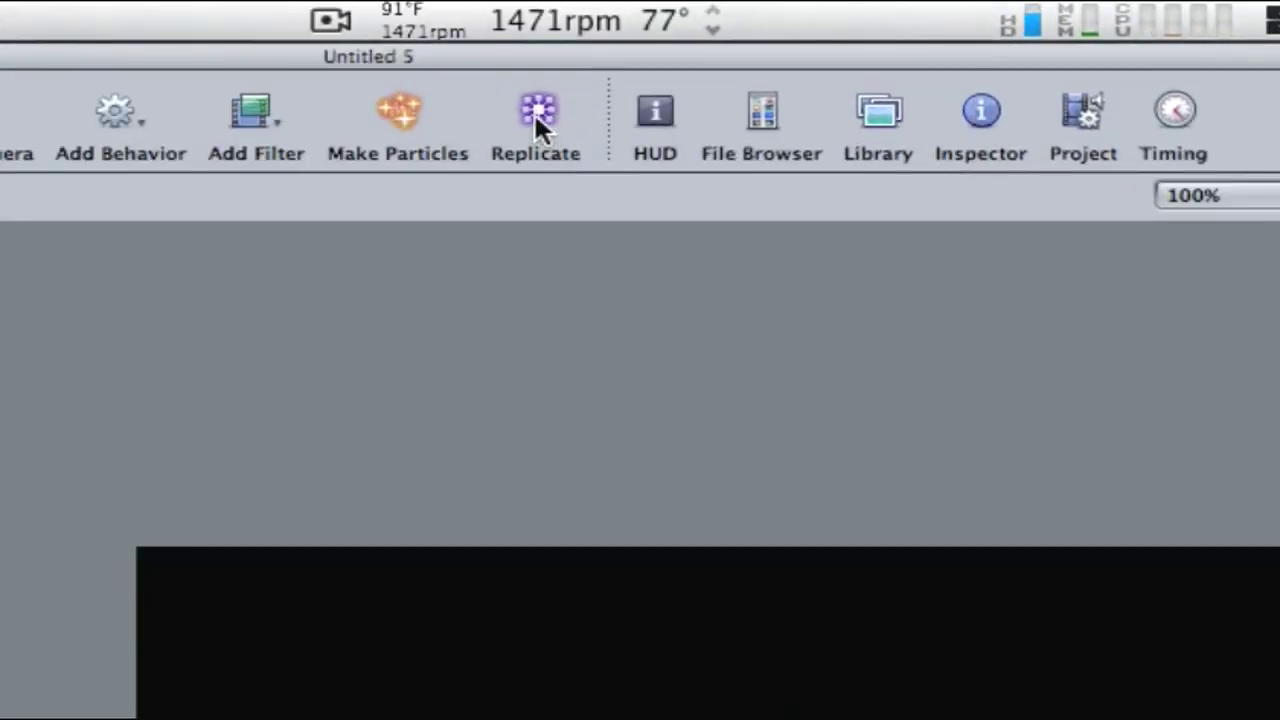
Replicate the logo into a 5×5 grid and enlarge the grid size to about 408.
{"action": "left_click", "coordinate": [534, 112]}
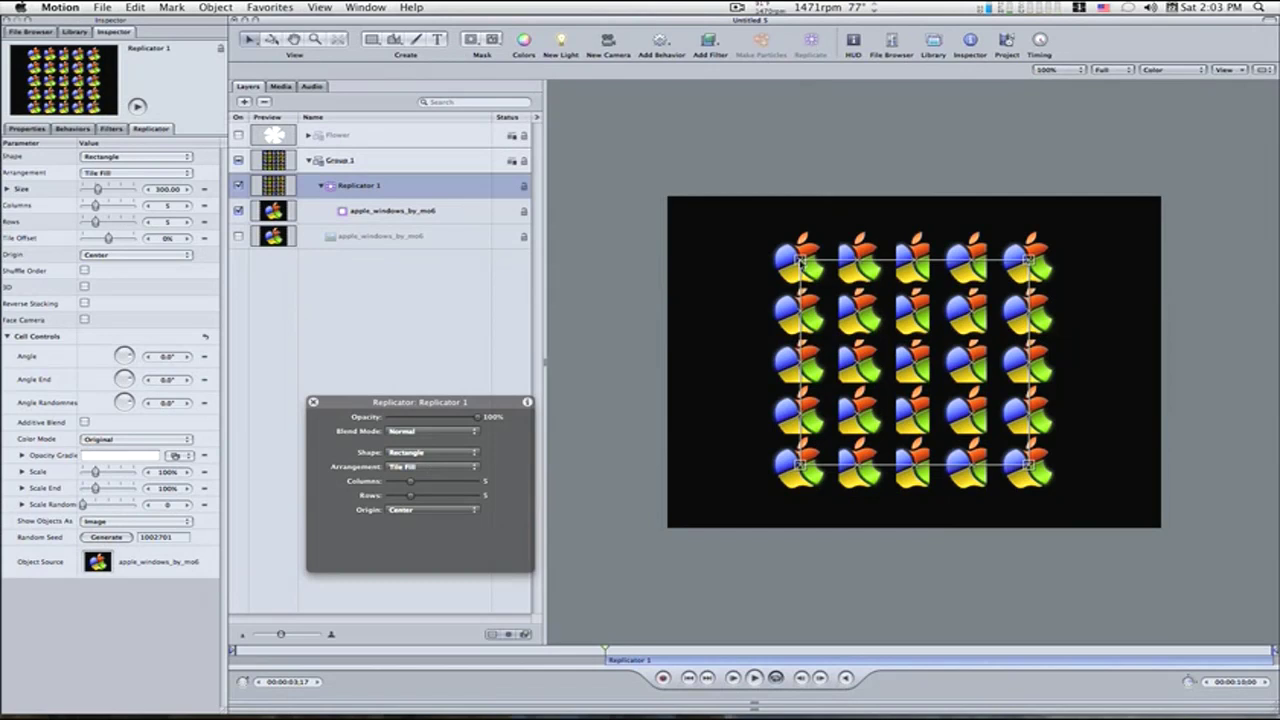
{"action": "left_click_drag", "start_coordinate": [798, 259], "coordinate": [758, 243]}
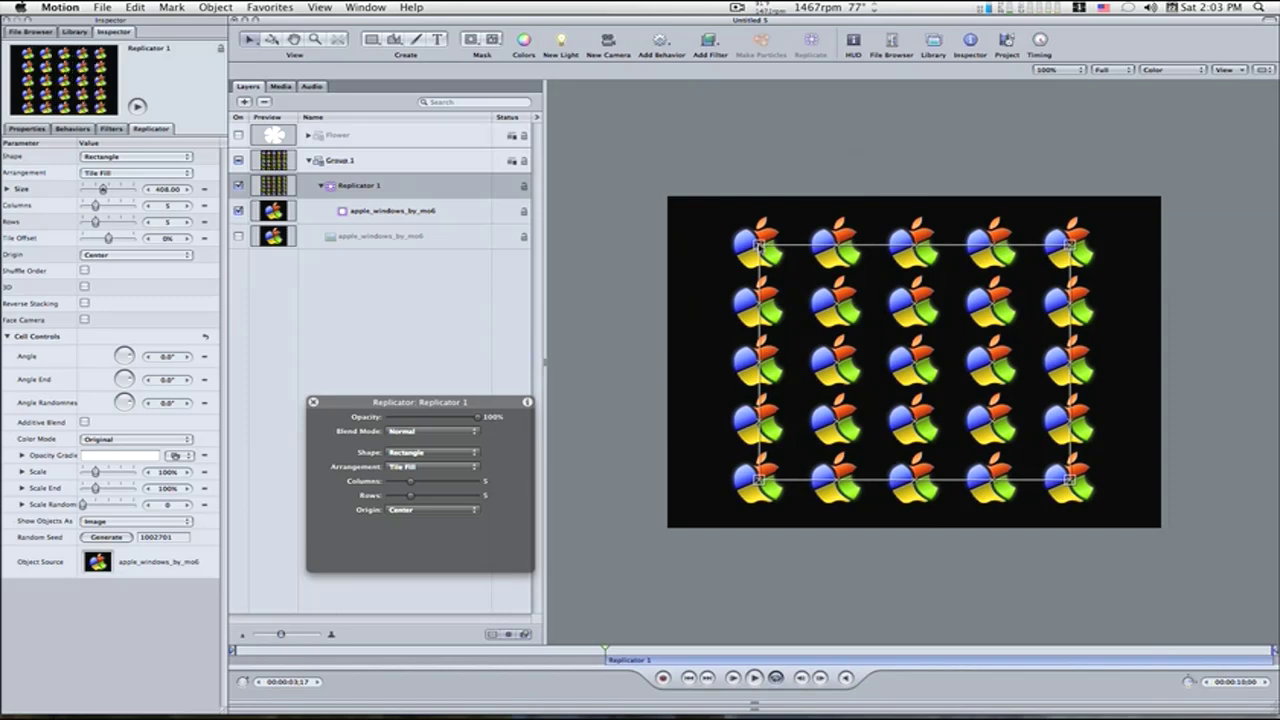
Set Replicator 1's shape to Image and use the Flower layer as its image source.
{"action": "left_click", "coordinate": [321, 187]}
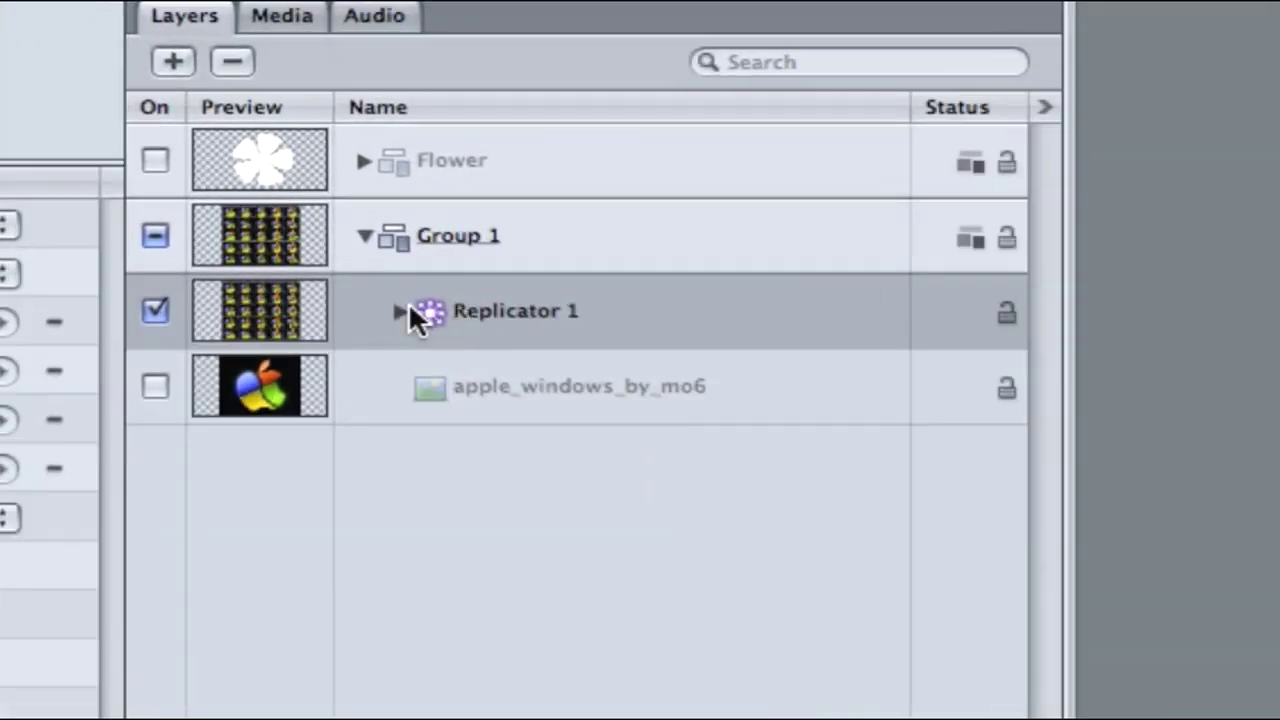
{"action": "left_click", "coordinate": [645, 330]}
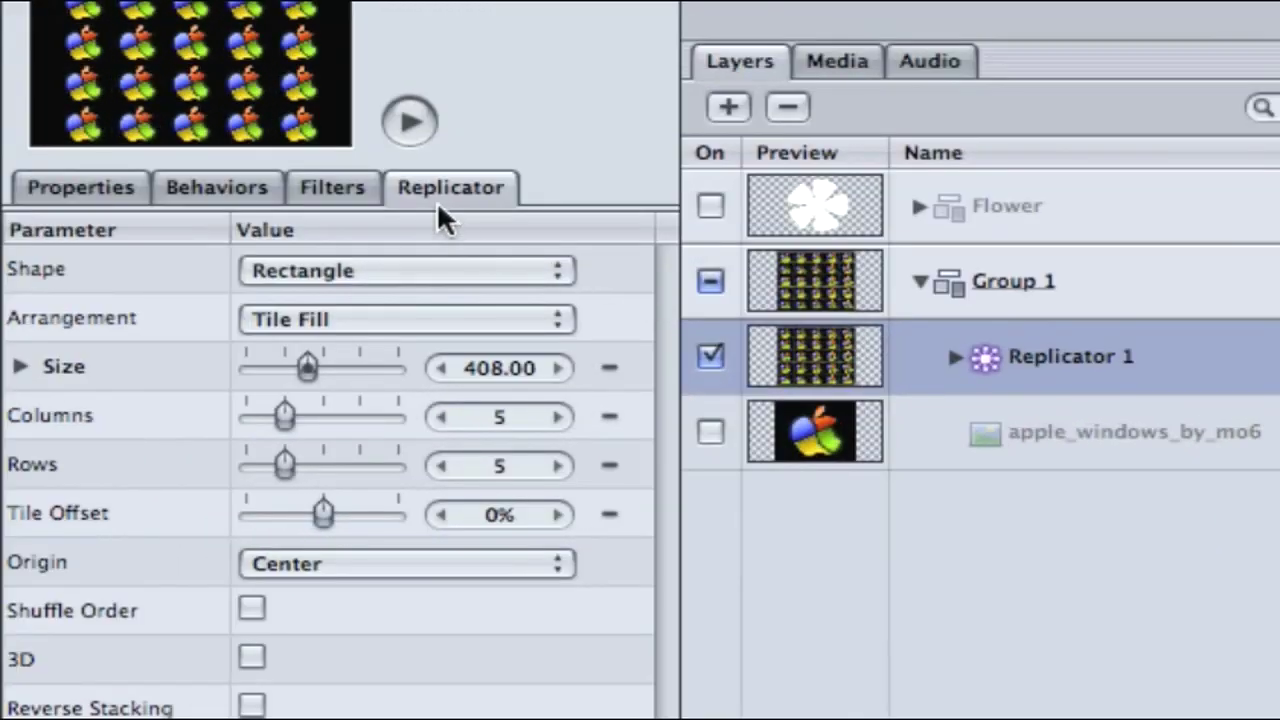
{"action": "left_click", "coordinate": [440, 200]}
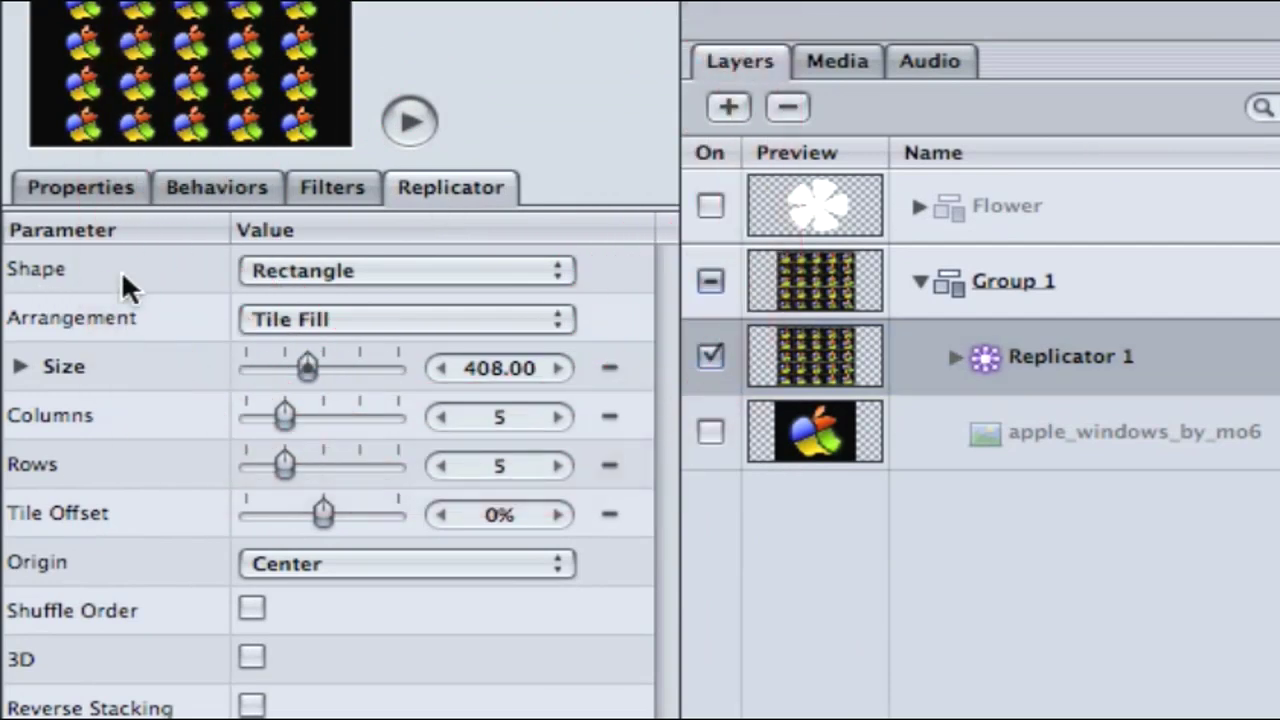
{"action": "left_click", "coordinate": [563, 278]}
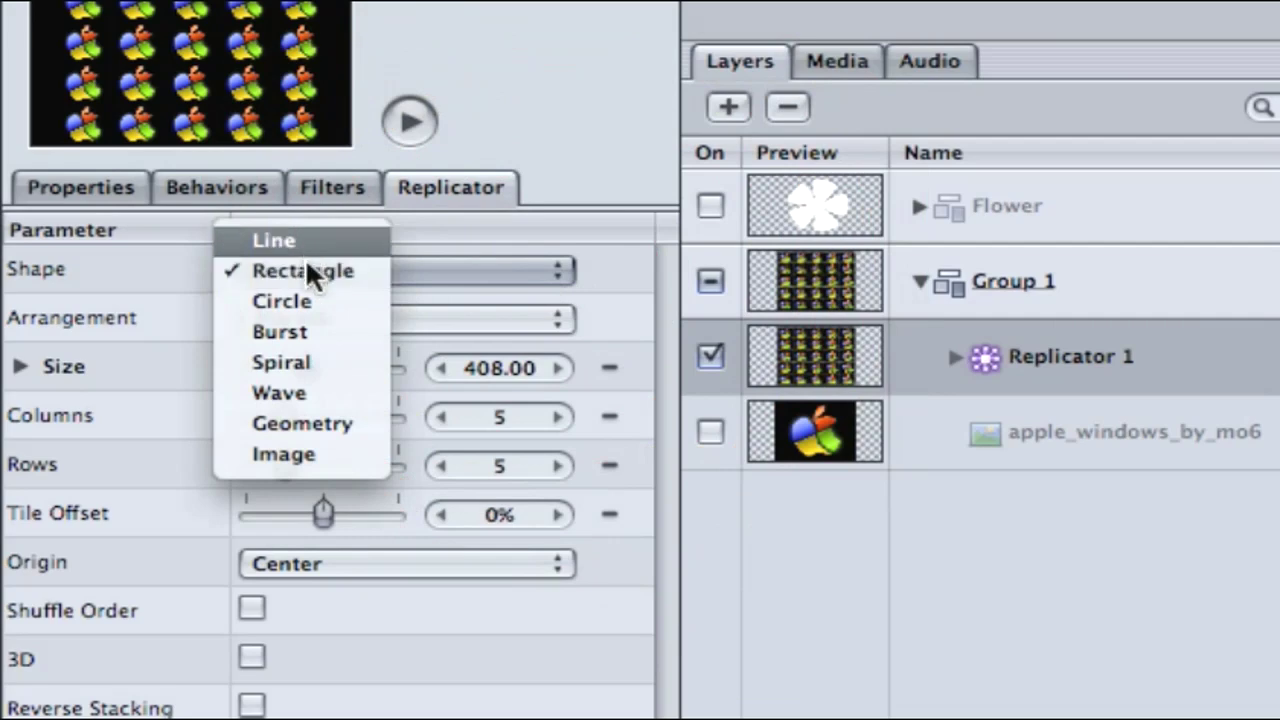
{"action": "left_click", "coordinate": [310, 455]}
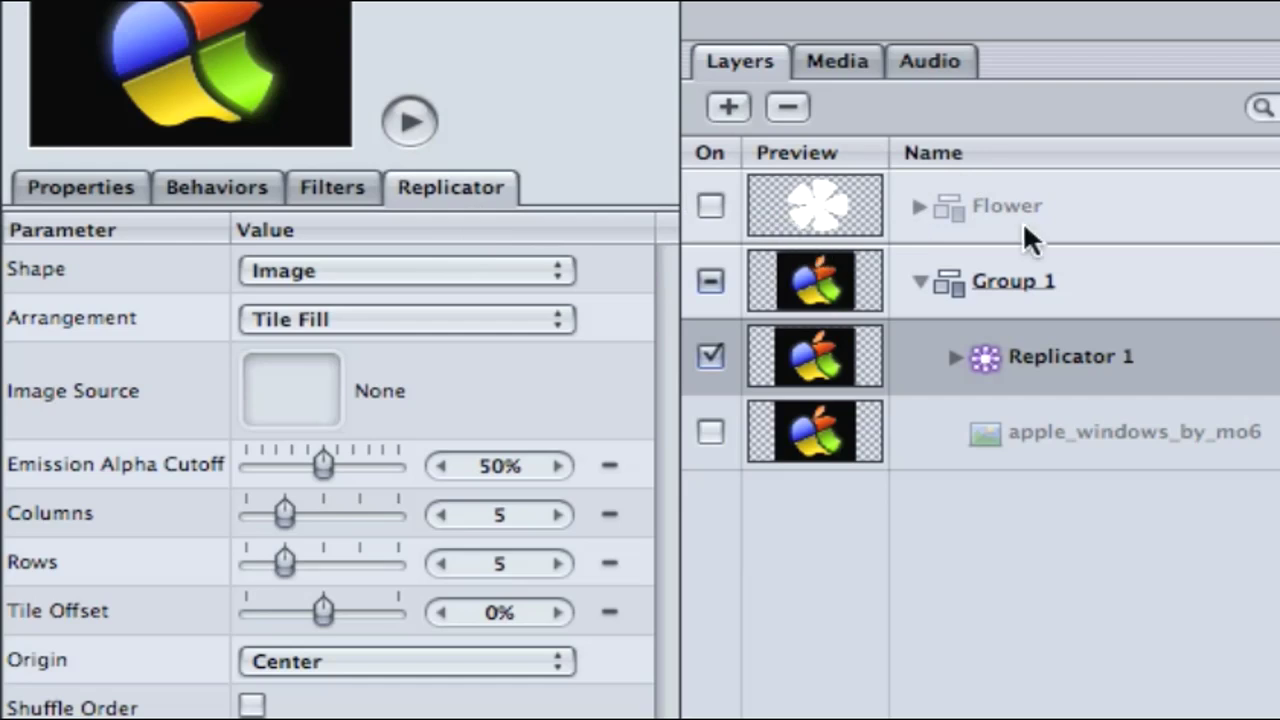
{"action": "left_click_drag", "start_coordinate": [937, 200], "coordinate": [260, 390]}
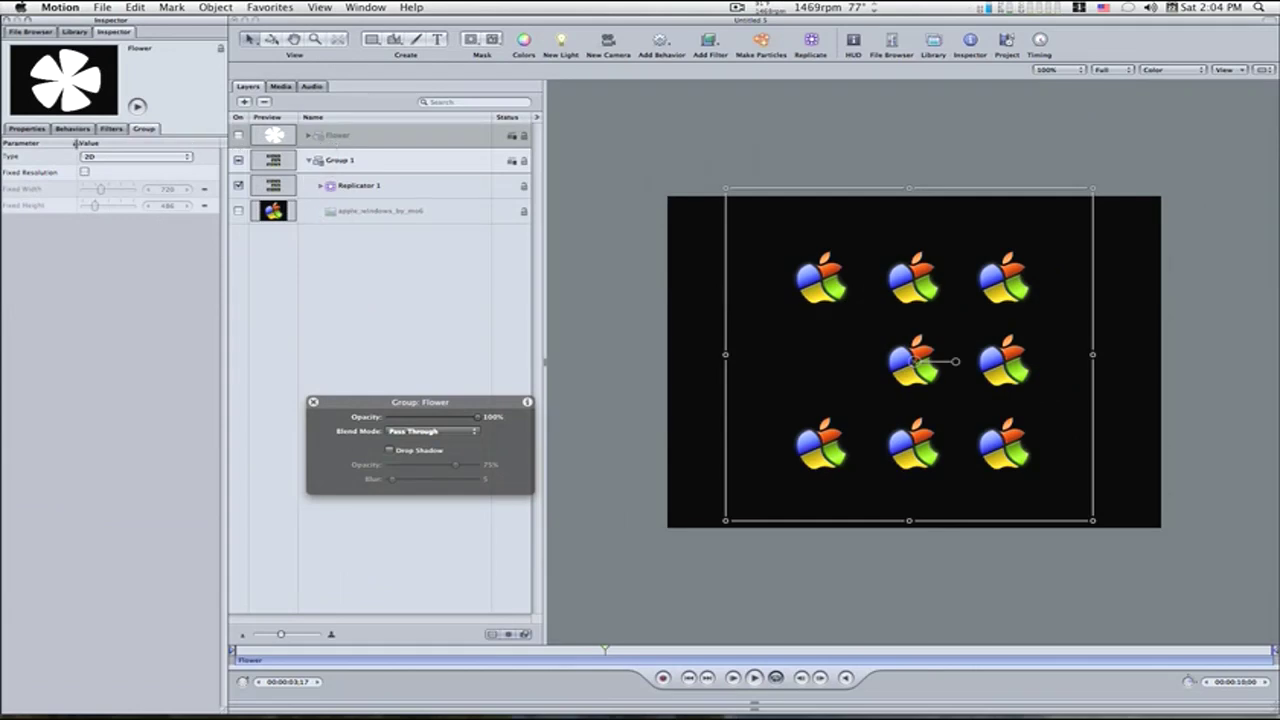
Raise Replicator 1's Columns and Rows to 20 each.
{"action": "left_click", "coordinate": [355, 186]}
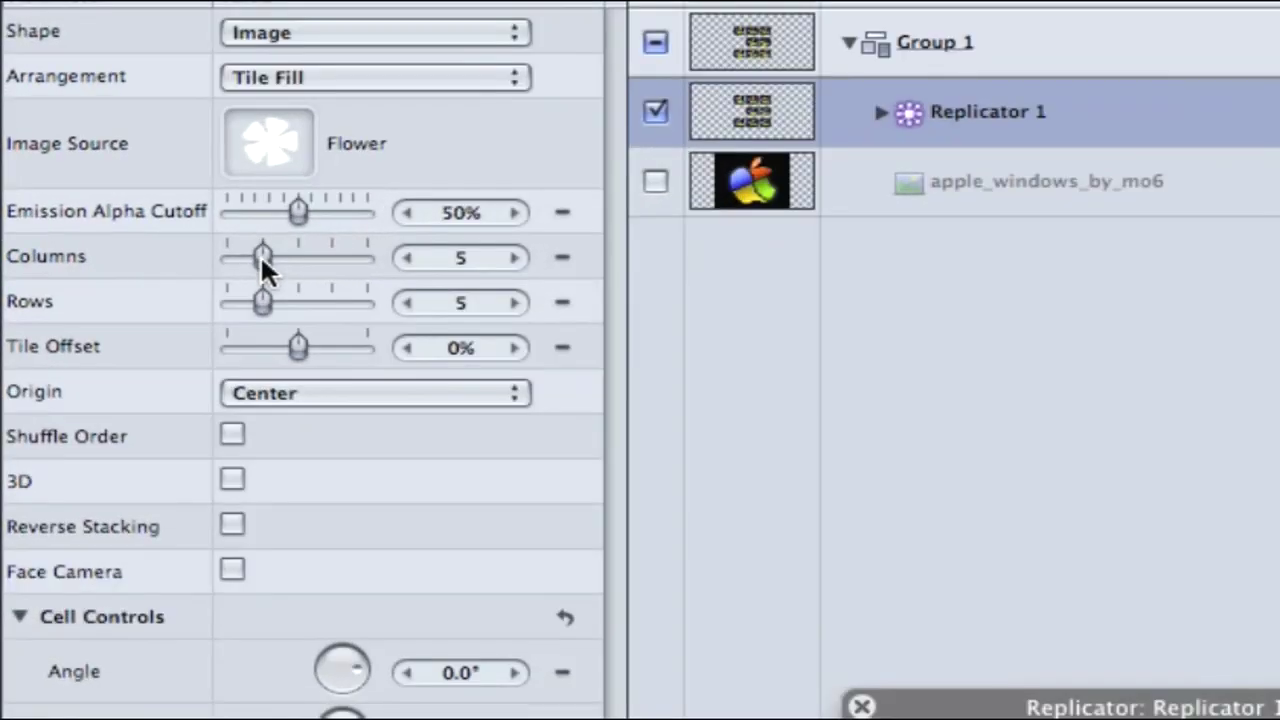
{"action": "left_click_drag", "start_coordinate": [94, 237], "coordinate": [121, 242]}
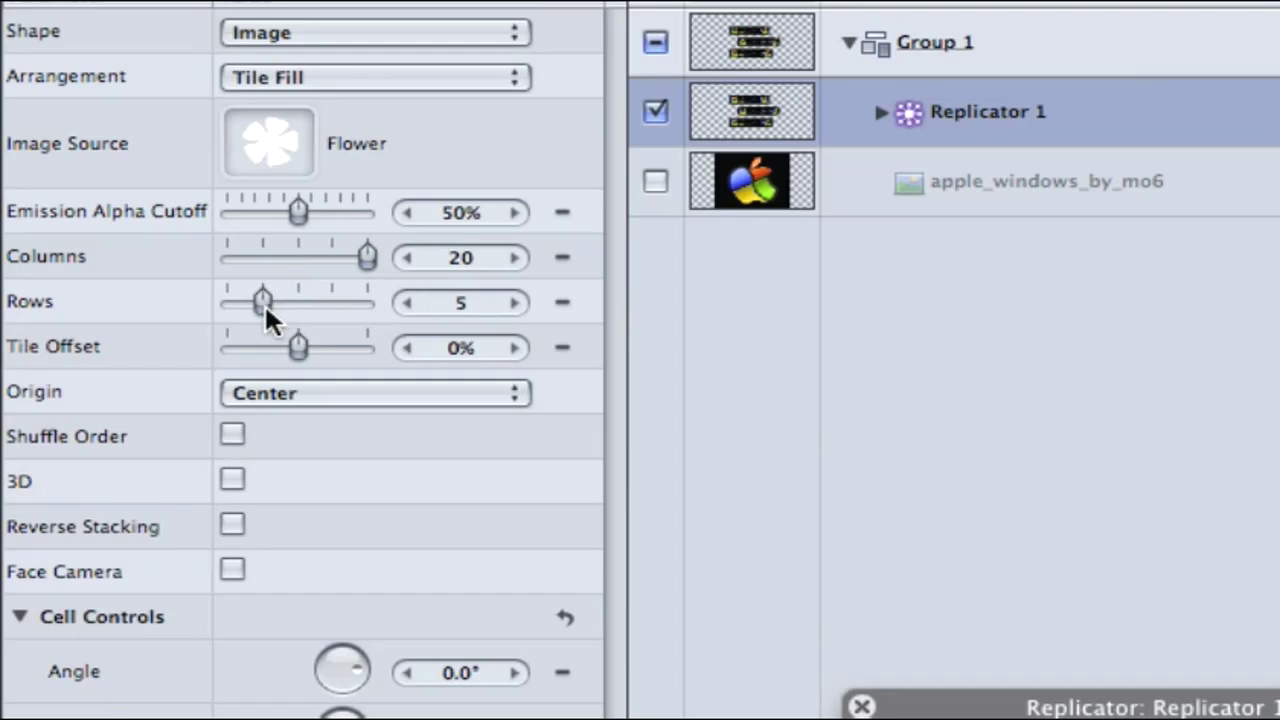
{"action": "left_click_drag", "start_coordinate": [265, 310], "coordinate": [306, 312]}
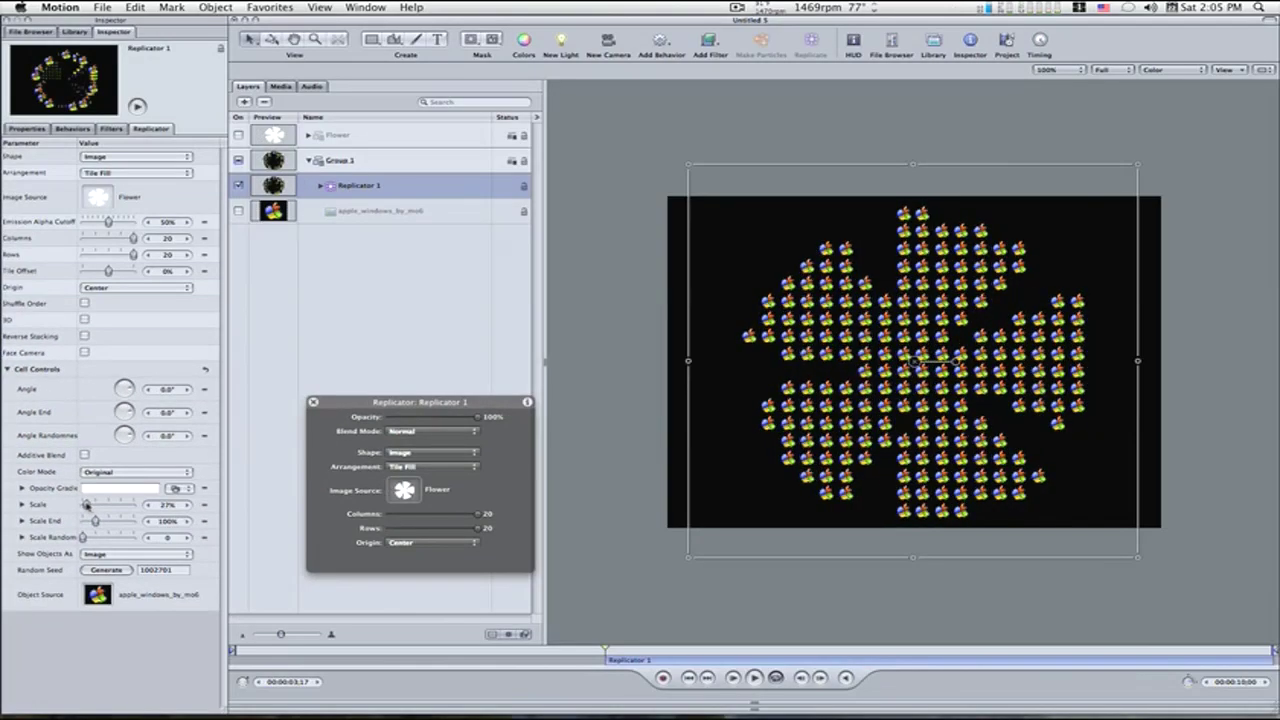
Shrink the replicated logos, preview playback, rewind to about 3 seconds, and select the apple_windows_by_mo6 layer.
{"action": "left_click_drag", "start_coordinate": [86, 505], "coordinate": [87, 506]}
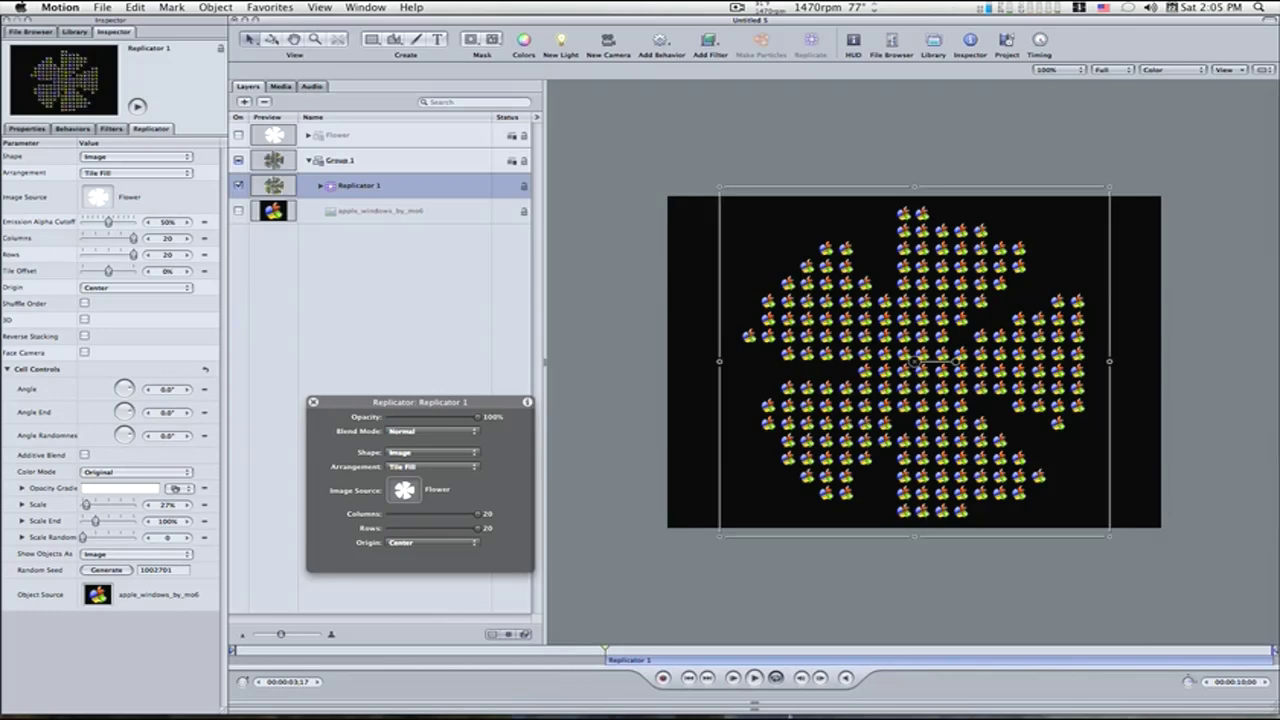
{"action": "left_click", "coordinate": [757, 680]}
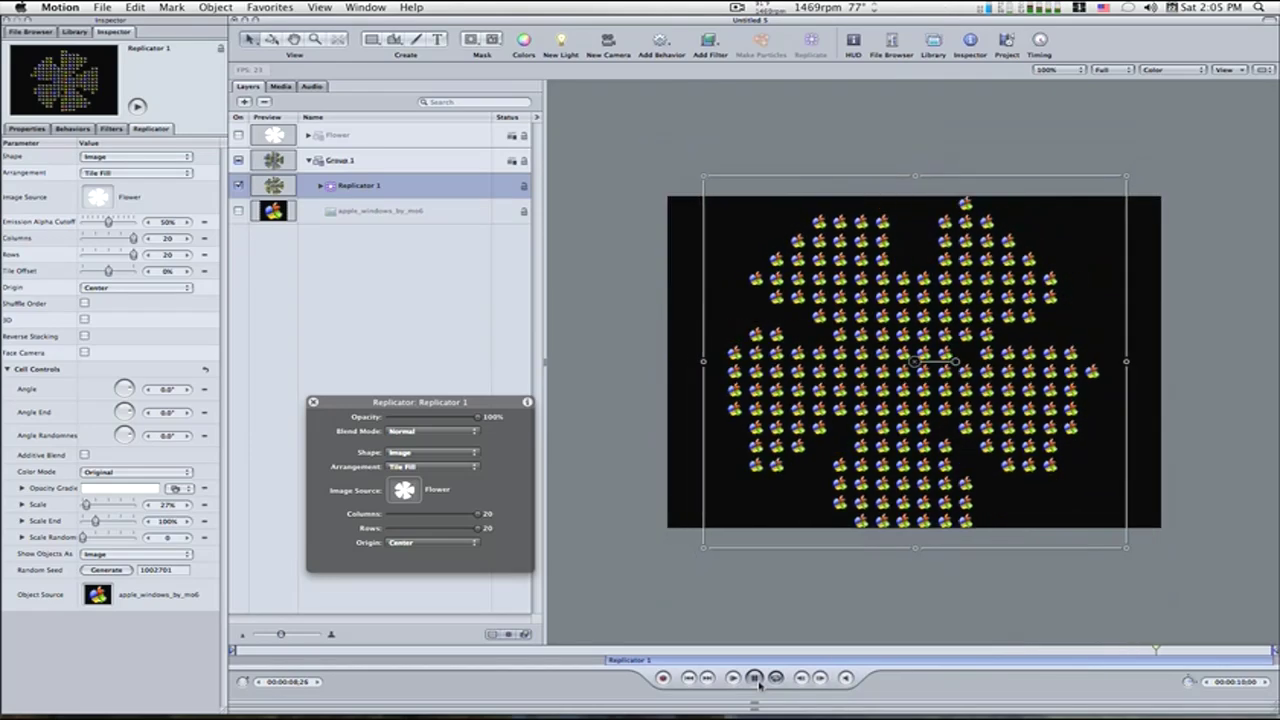
{"action": "left_click", "coordinate": [756, 679]}
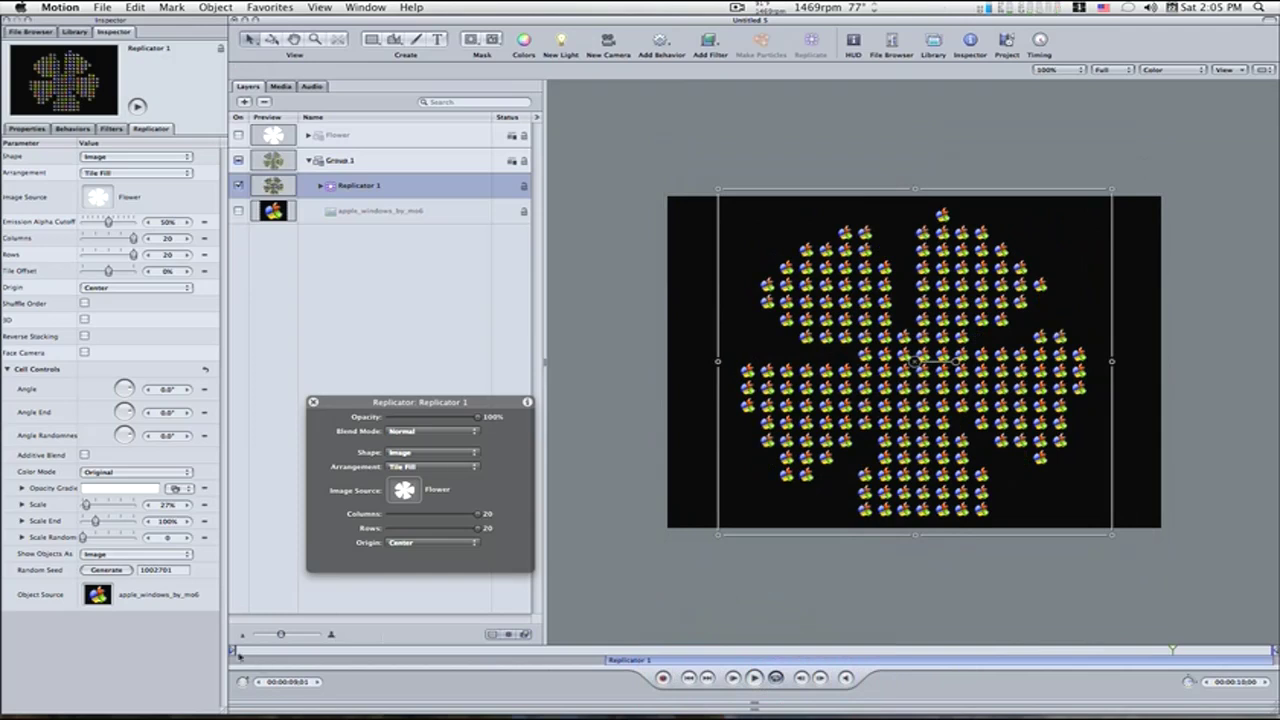
{"action": "left_click_drag", "start_coordinate": [233, 651], "coordinate": [600, 684]}
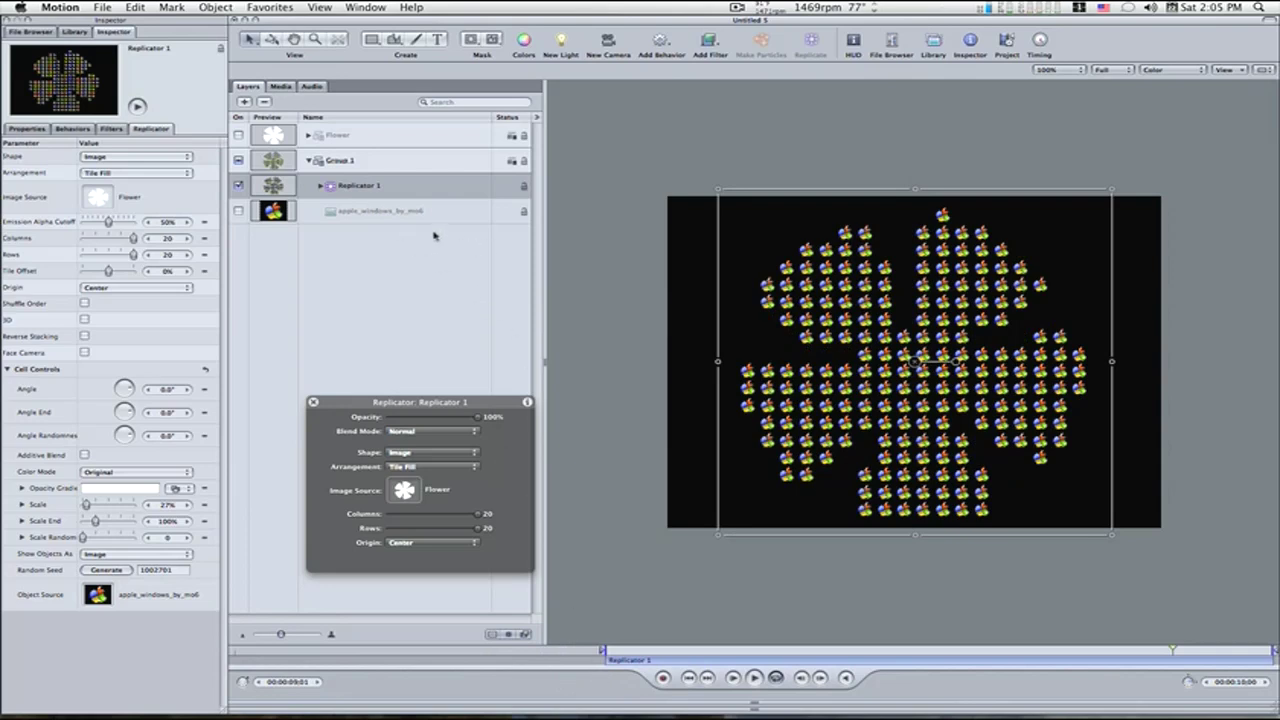
{"action": "left_click", "coordinate": [398, 213]}
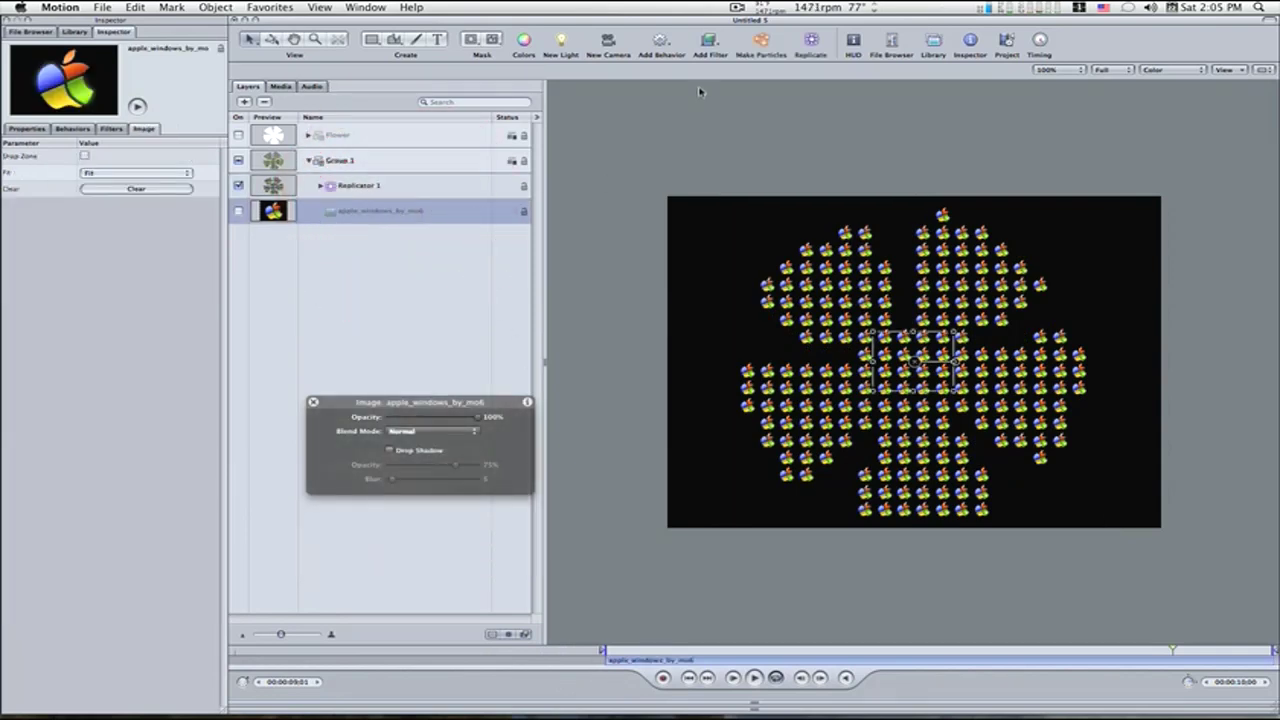
Add a Spin behavior to the apple_windows_by_mo6 logo at a rate of about -109.1°.
{"action": "left_click", "coordinate": [664, 44]}
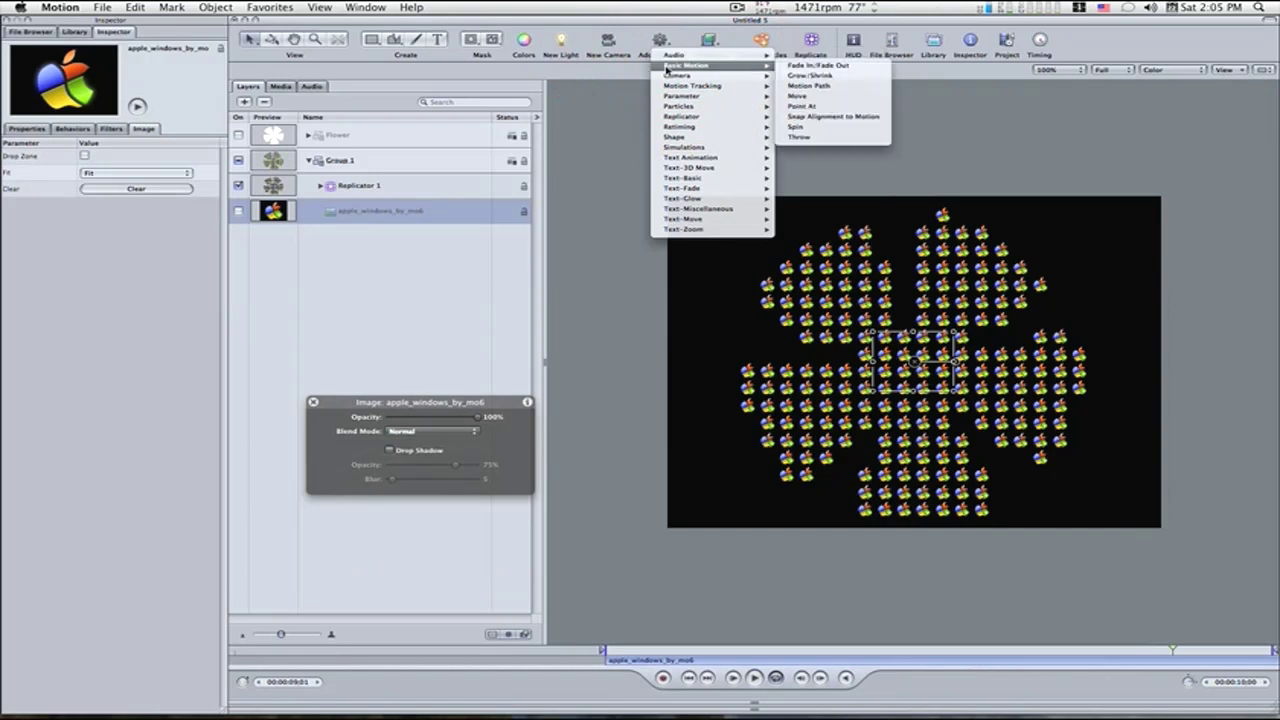
{"action": "mouse_move", "coordinate": [767, 64]}
{"action": "left_click", "coordinate": [808, 129]}
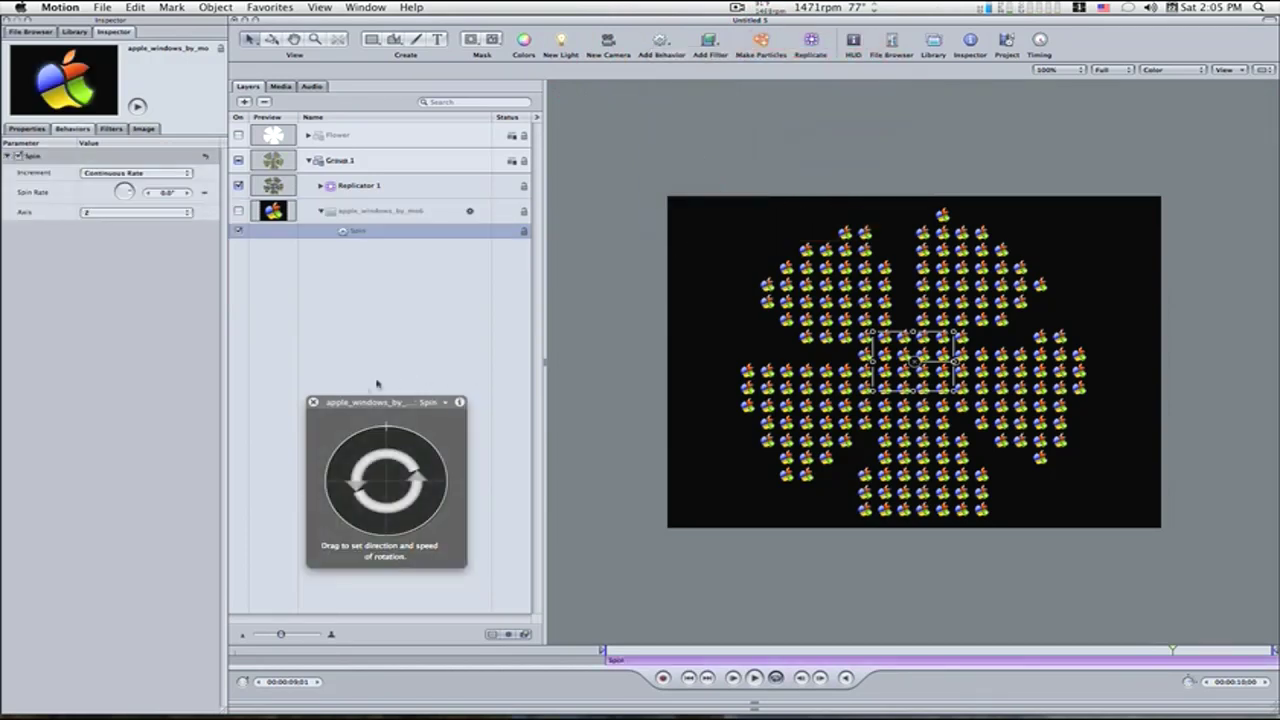
{"action": "mouse_move", "coordinate": [390, 434]}
{"action": "left_mouse_down"}
{"action": "mouse_move", "coordinate": [328, 470]}
{"action": "mouse_move", "coordinate": [341, 510]}
{"action": "mouse_move", "coordinate": [380, 532]}
{"action": "mouse_move", "coordinate": [435, 500]}
{"action": "mouse_move", "coordinate": [425, 445]}
{"action": "mouse_move", "coordinate": [397, 442]}
{"action": "left_mouse_up"}
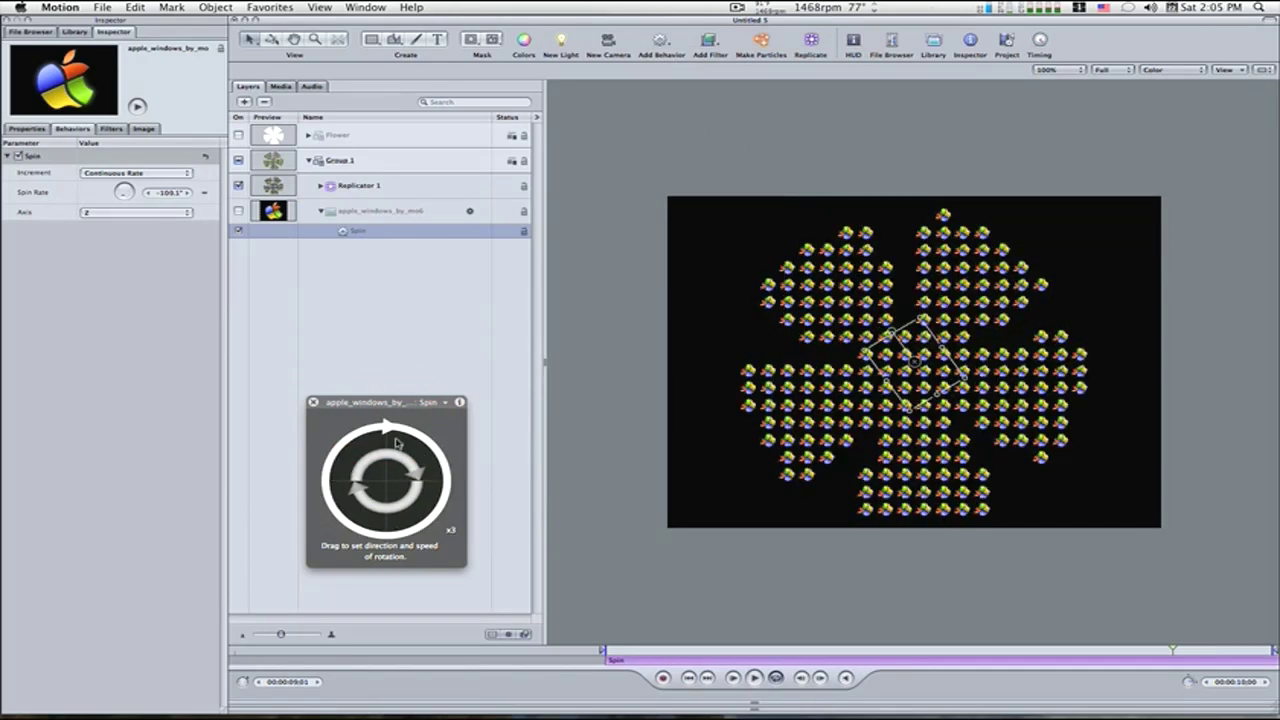
Play back to watch the replicated logos spin, then stop and collapse Group 1.
{"action": "left_click", "coordinate": [755, 677]}
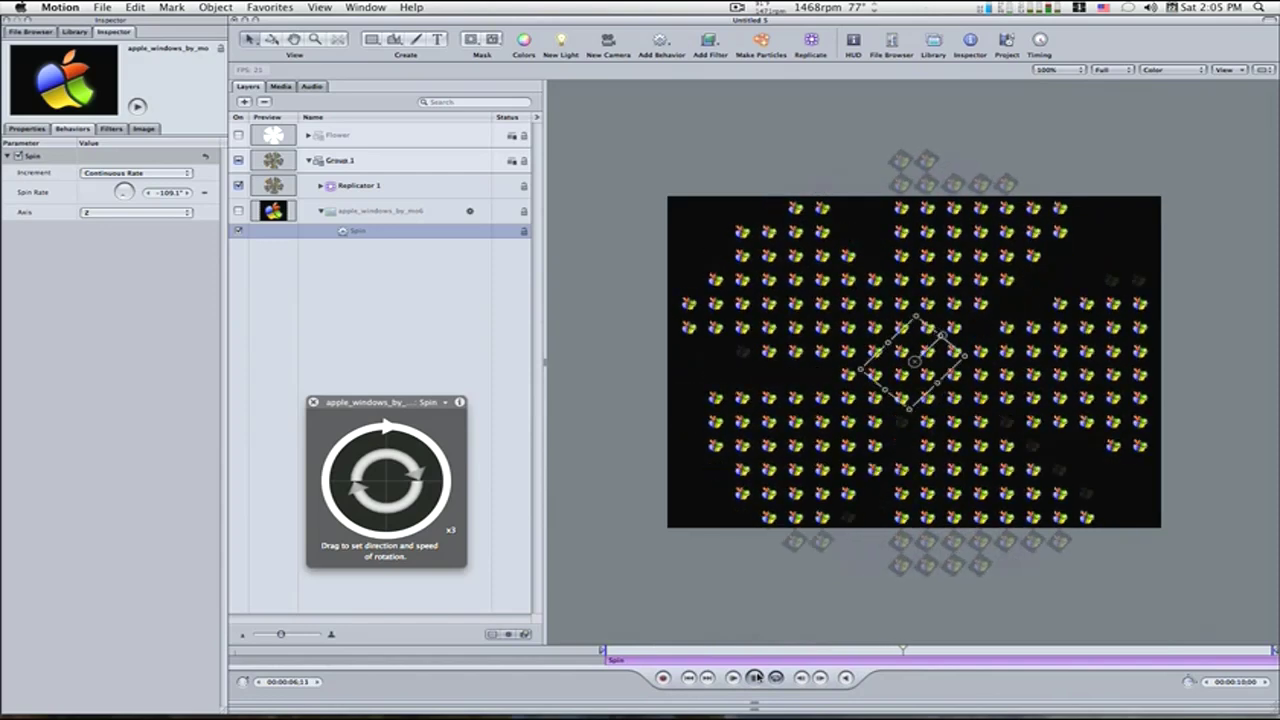
{"action": "left_click", "coordinate": [755, 677]}
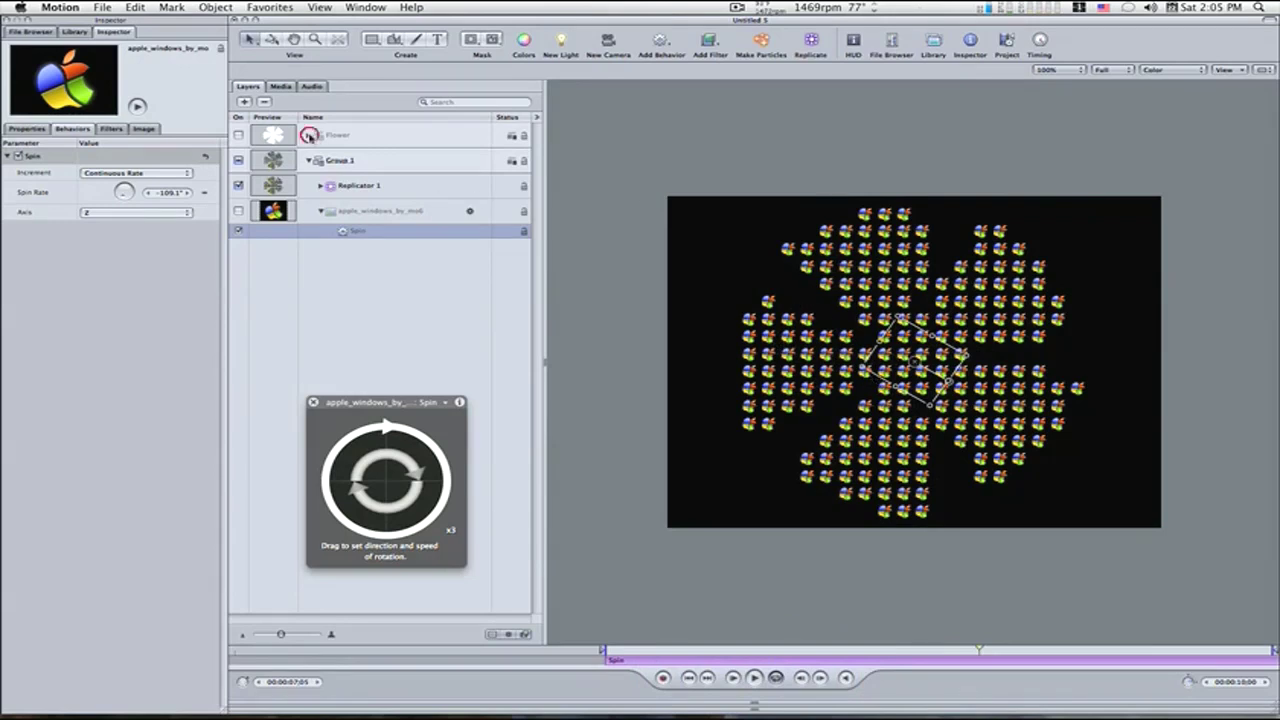
{"action": "left_click", "coordinate": [311, 137]}
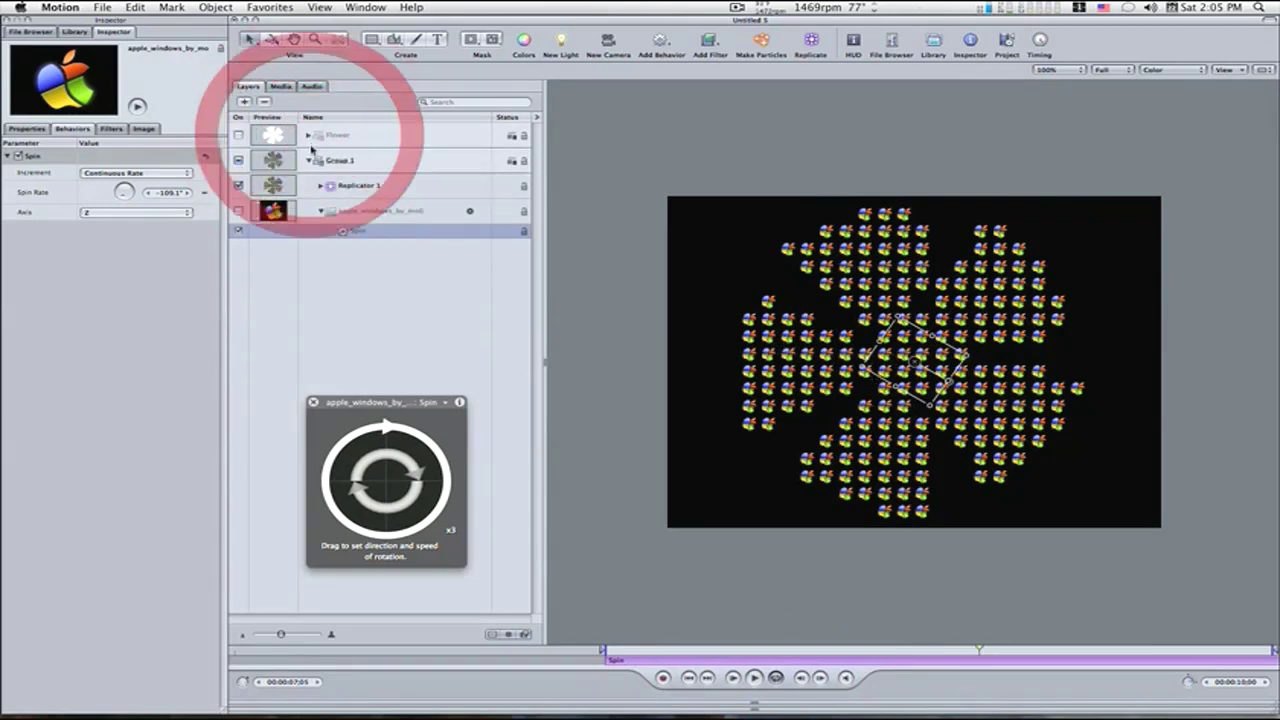
{"action": "left_click", "coordinate": [309, 161]}
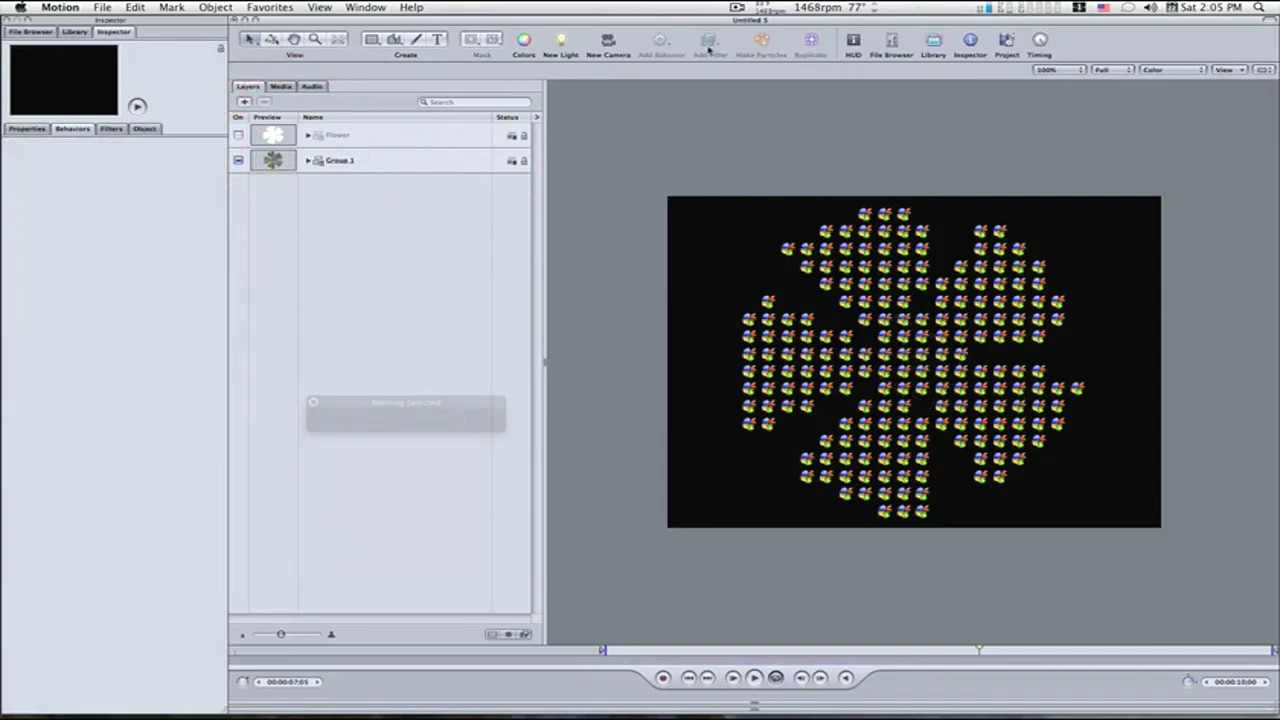
Add a camera, switch the groups to 3D, and orbit the view into perspective.
{"action": "left_click", "coordinate": [616, 48]}
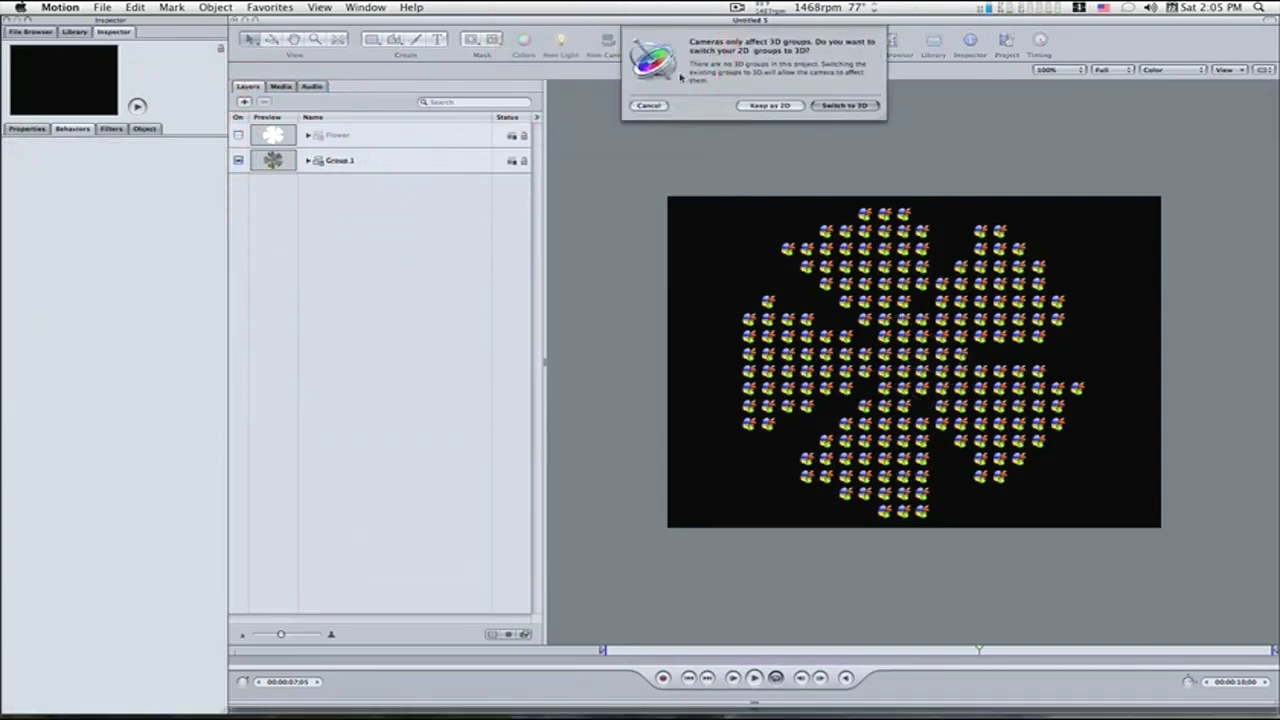
{"action": "left_click", "coordinate": [862, 110]}
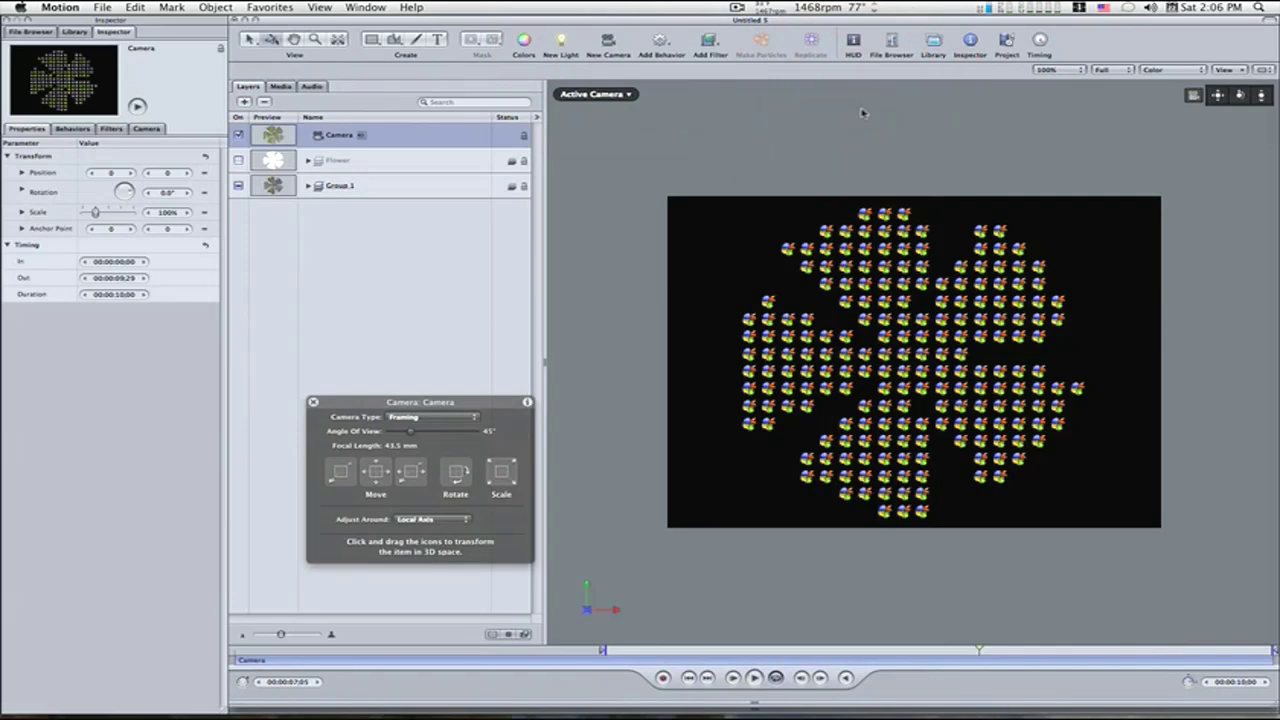
{"action": "left_click_drag", "start_coordinate": [1238, 94], "coordinate": [960, 96]}
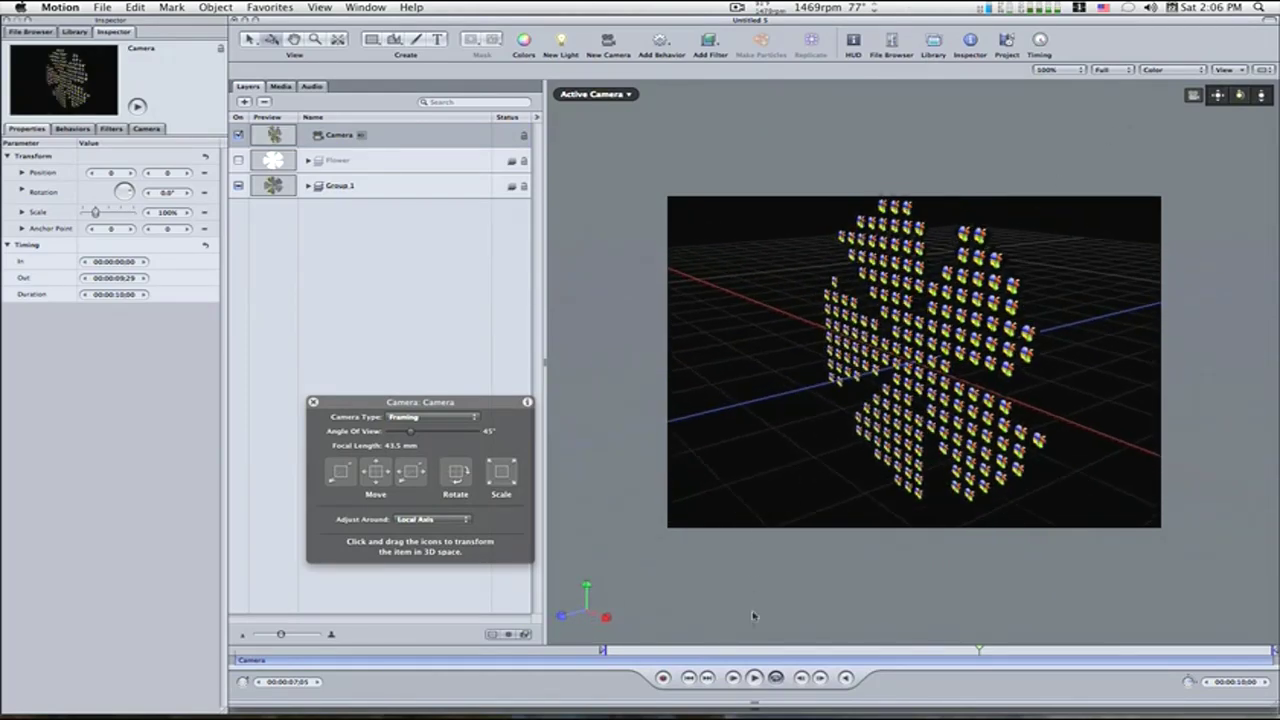
Play the animation while orbiting to new angles around the spinning logo flower.
{"action": "left_click", "coordinate": [755, 677]}
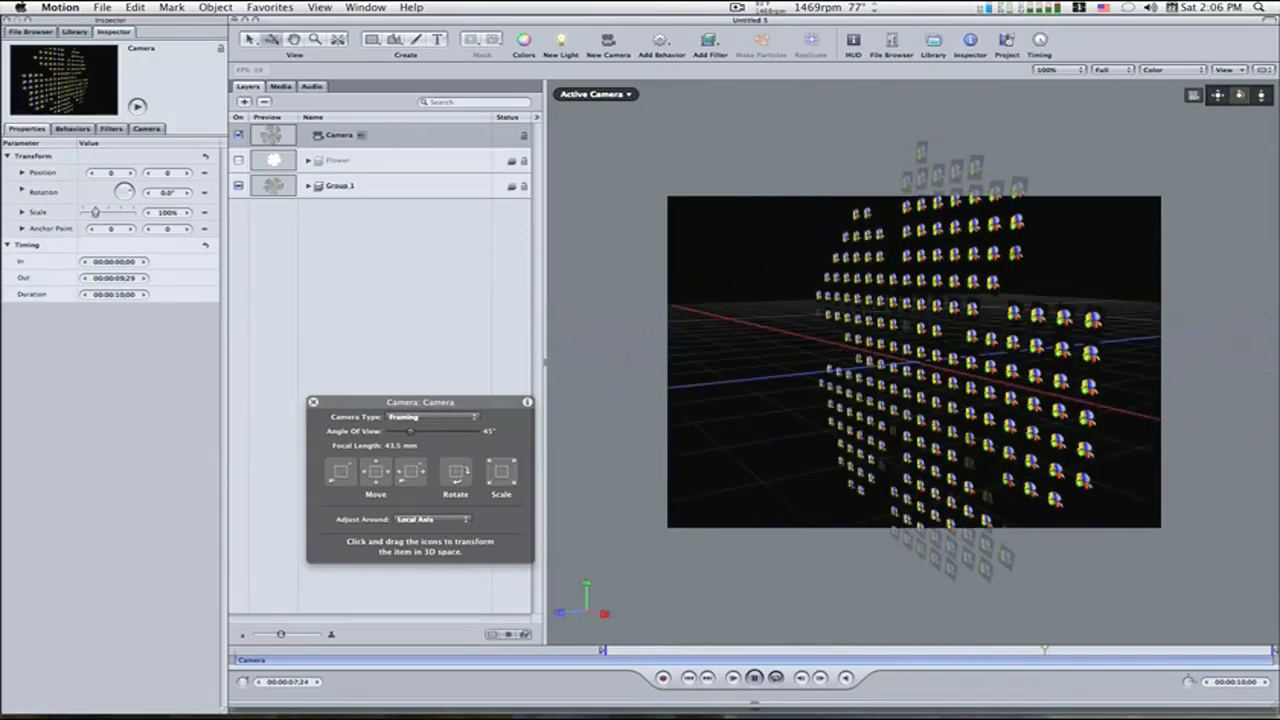
{"action": "left_click_drag", "start_coordinate": [1237, 96], "coordinate": [1252, 111]}
{"action": "left_click_drag", "start_coordinate": [970, 200], "coordinate": [926, 181]}
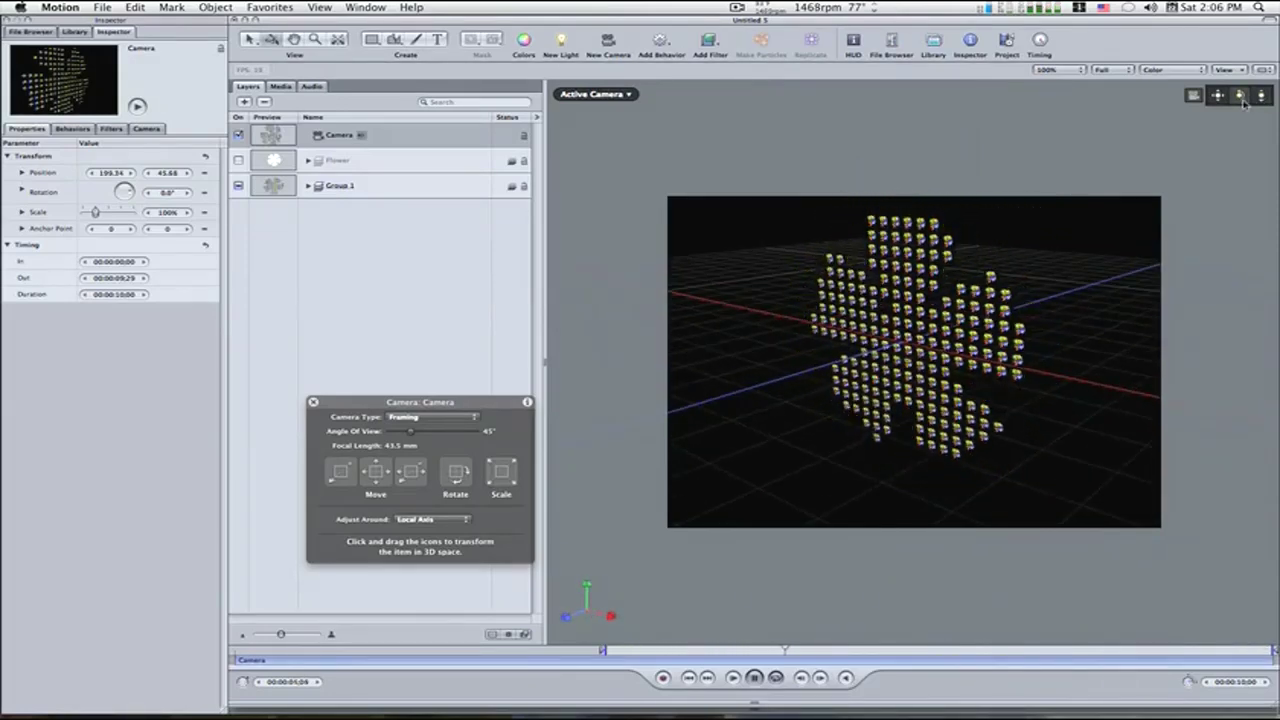